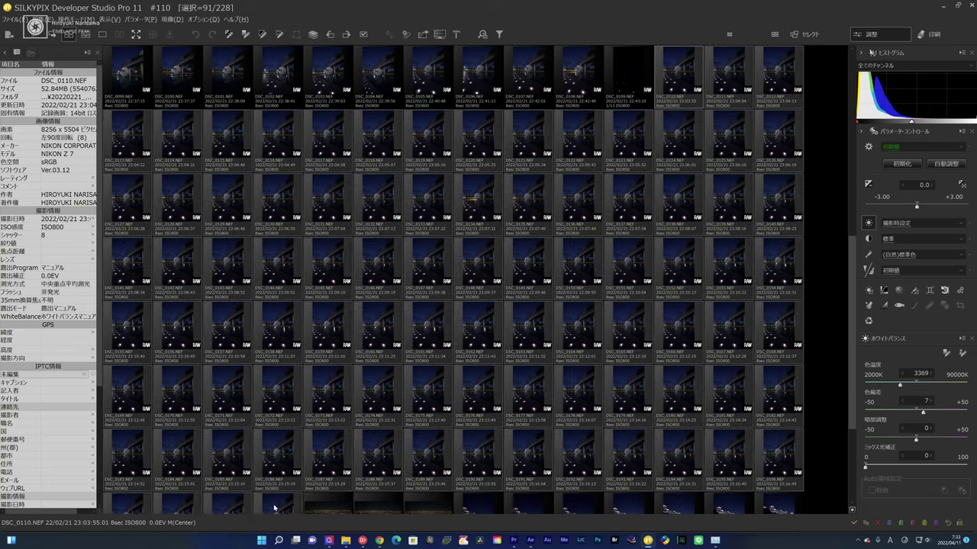
# - Start the composite of the selected night frames (選択コマを合成) and set its output format to DNG
pyautogui.rightClick(518, 203)
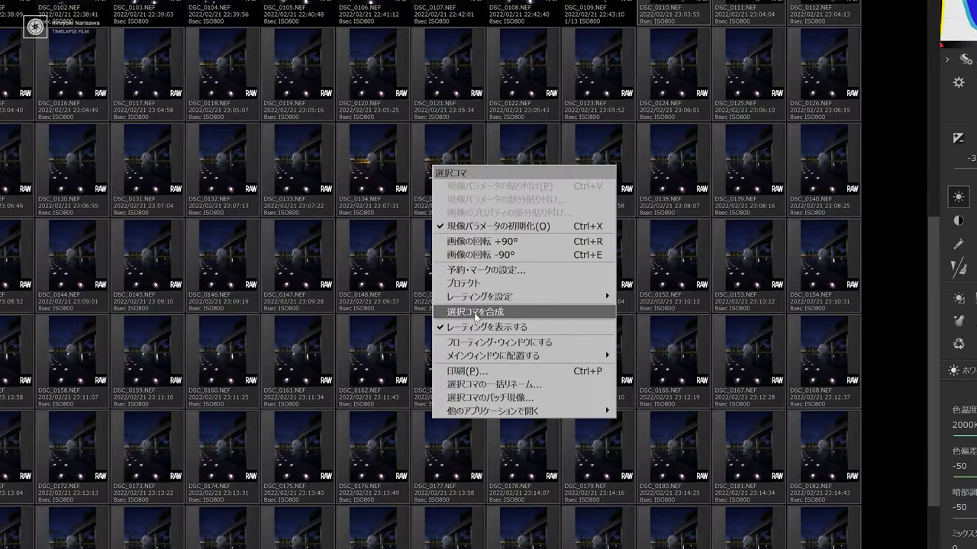
pyautogui.click(475, 313)
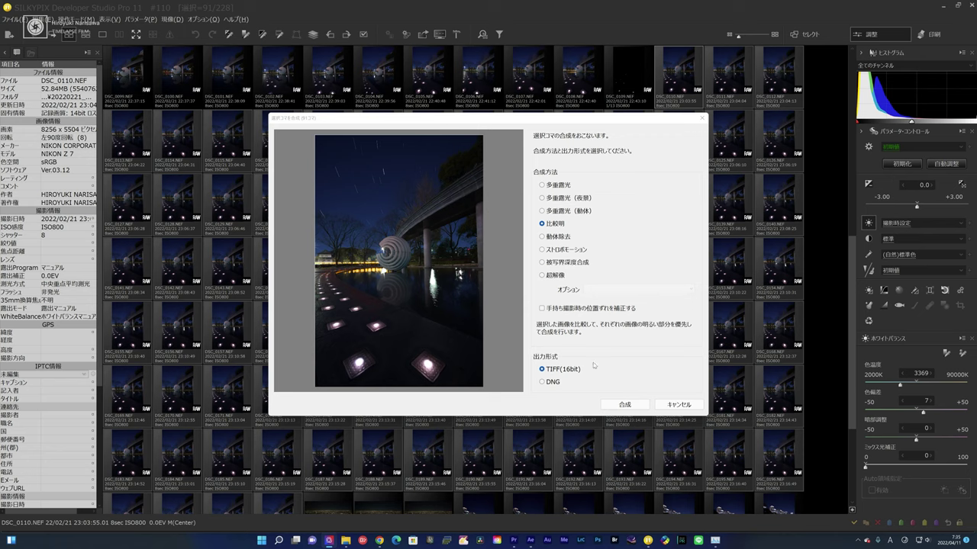
pyautogui.click(546, 383)
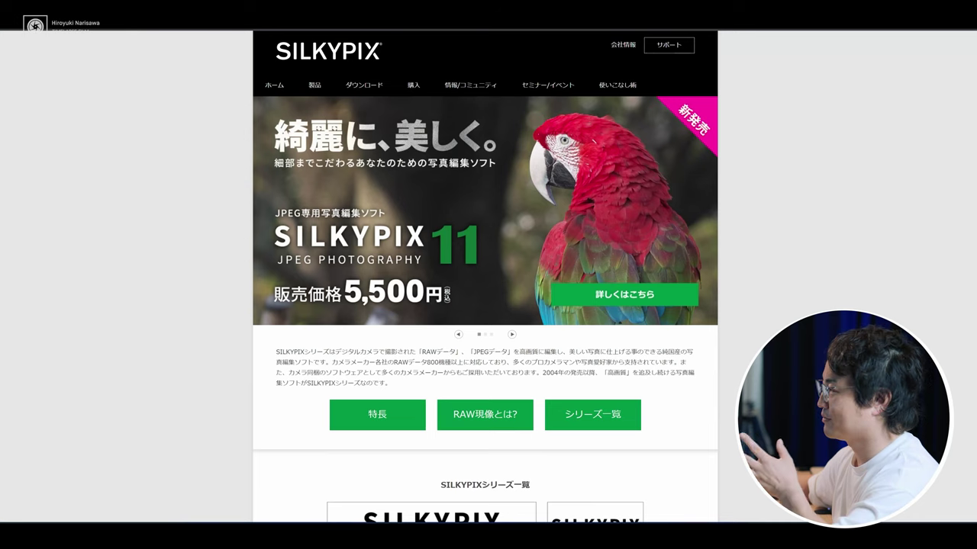
# - Look through the SILKYPIX product series page and the feature comparison table of the Pro 11 and standard 11 editions
pyautogui.scroll(-3, 486, 275)
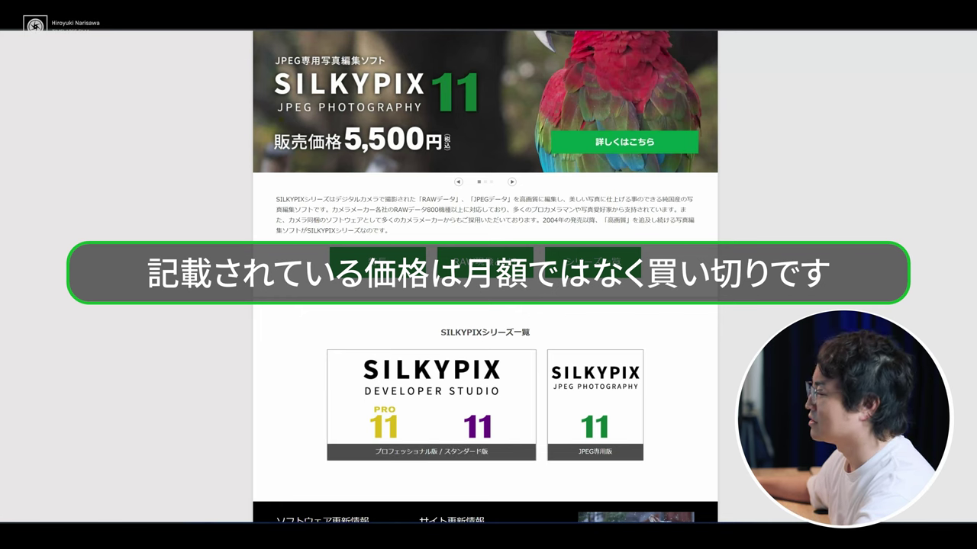
pyautogui.scroll(-5, 485, 275)
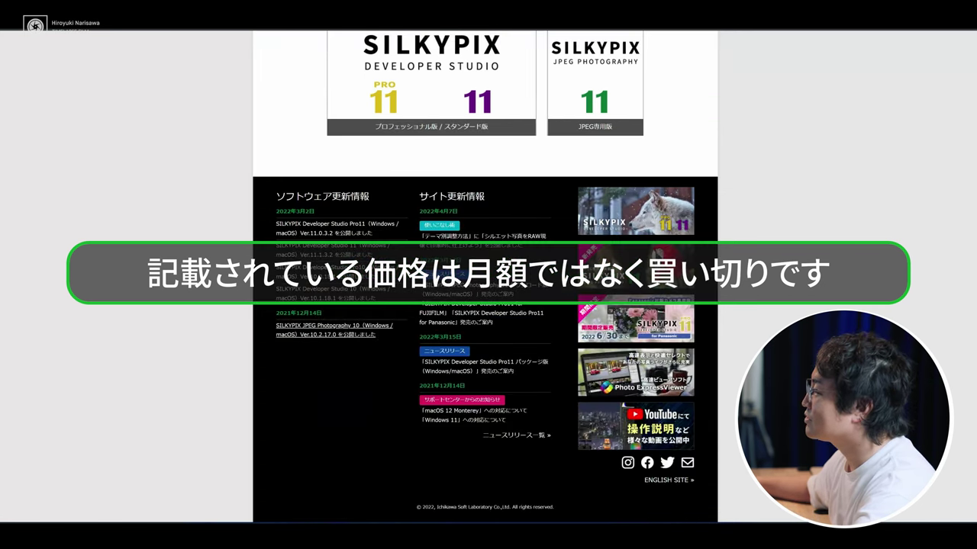
pyautogui.scroll(4, 486, 275)
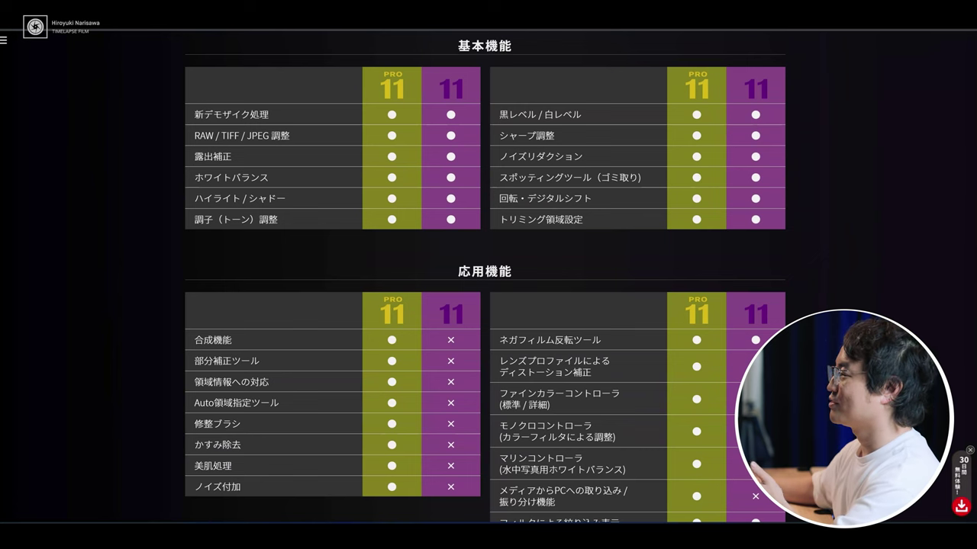
pyautogui.scroll(-2, 486, 274)
pyautogui.scroll(1, 485, 275)
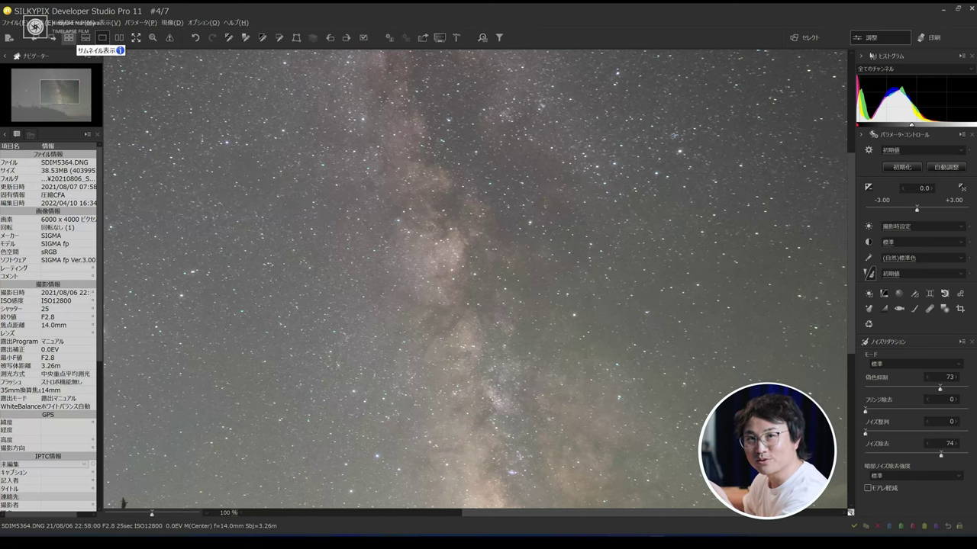
# - Open the second 20220301_Tamron 28-75mm subfolder from the selection section's folder tree and return to the adjustment section (調整)
pyautogui.click(68, 37)
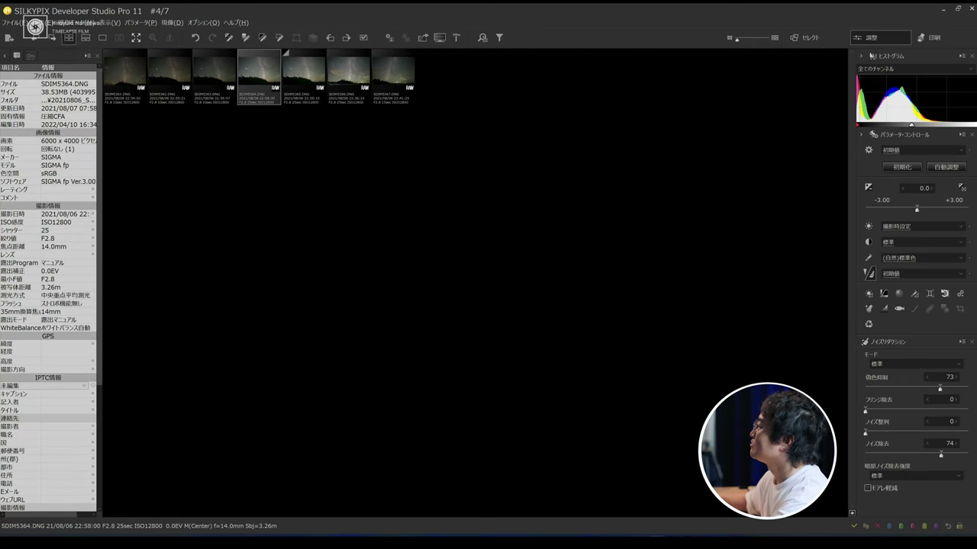
pyautogui.click(812, 37)
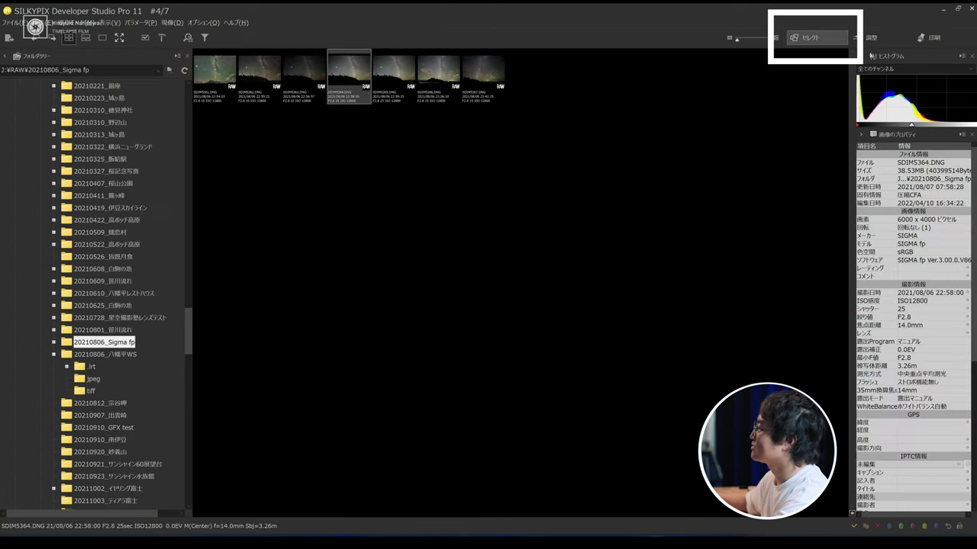
pyautogui.scroll(10, 114, 290)
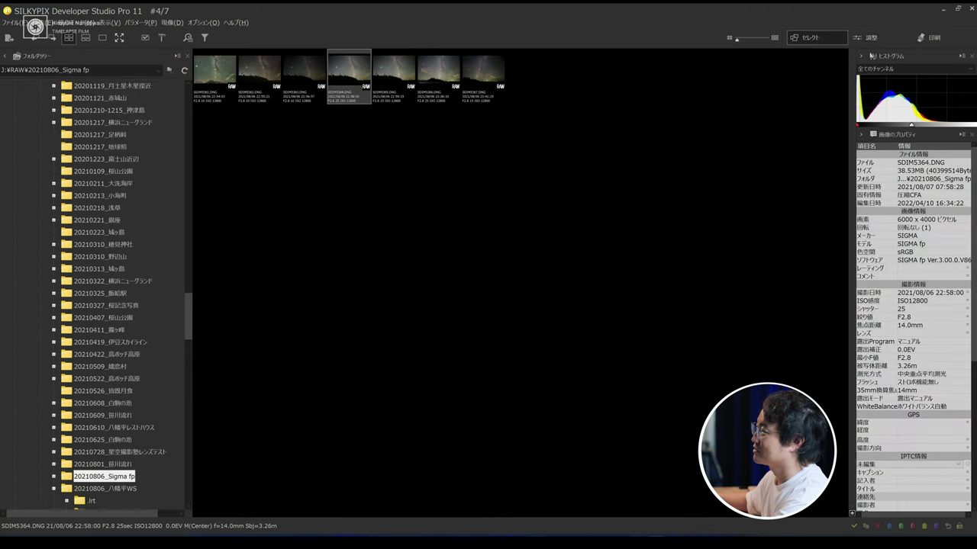
pyautogui.scroll(10, 114, 290)
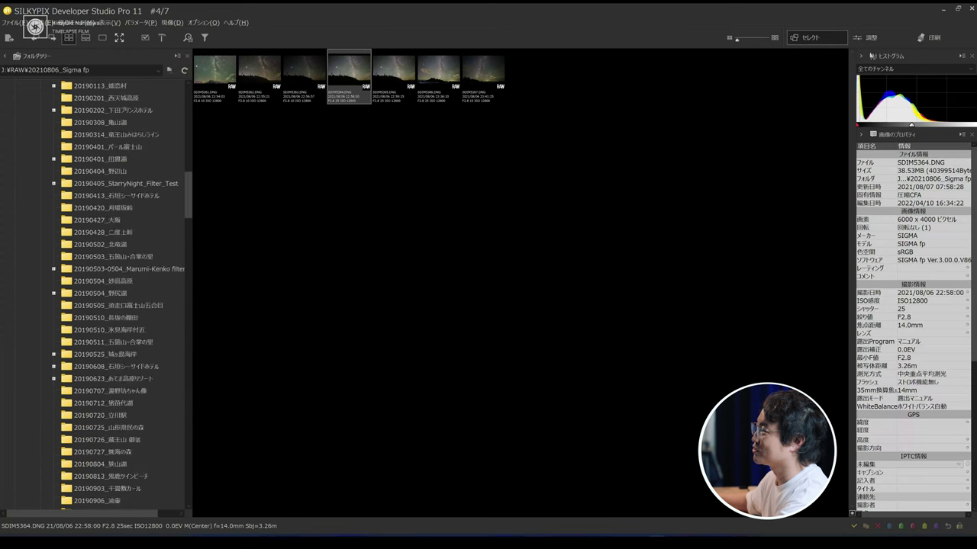
pyautogui.scroll(-20, 114, 289)
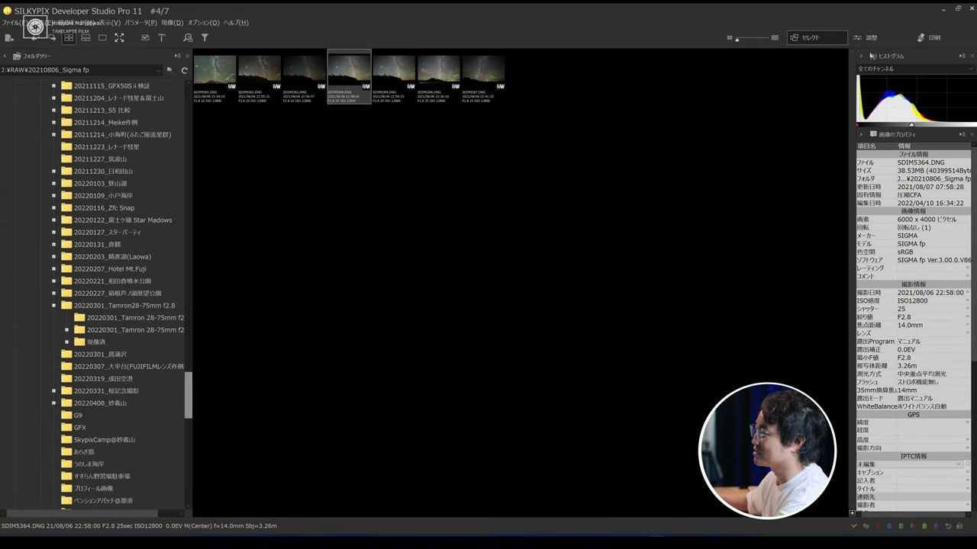
pyautogui.click(135, 329)
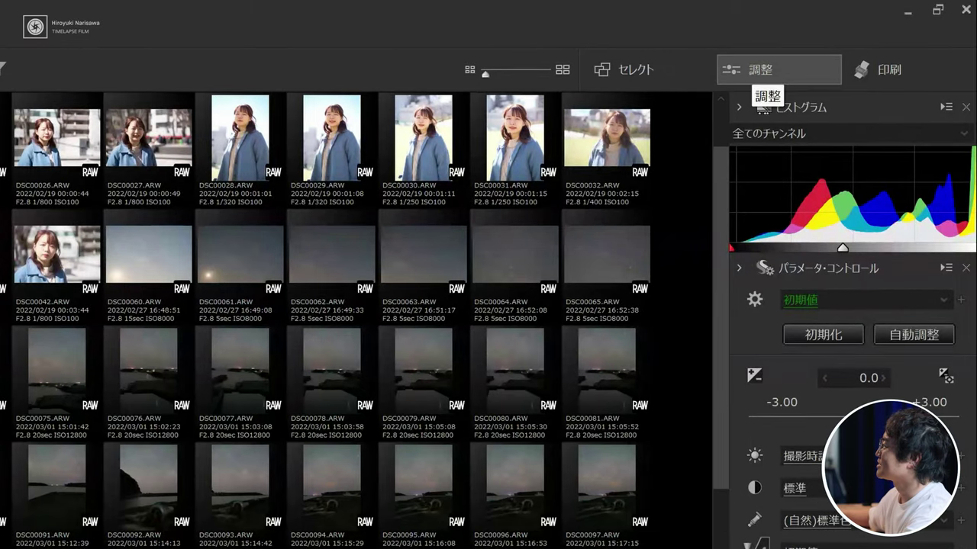
pyautogui.click(663, 76)
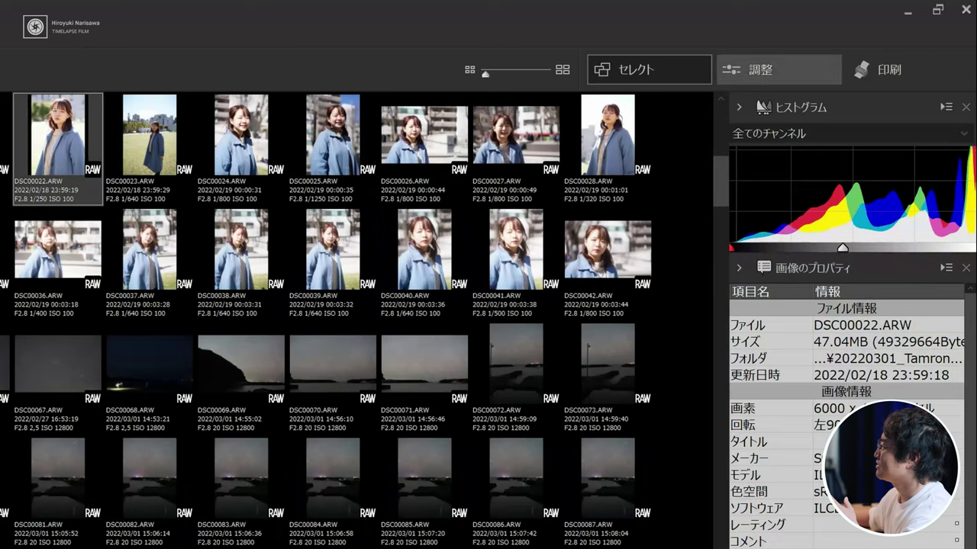
pyautogui.click(770, 80)
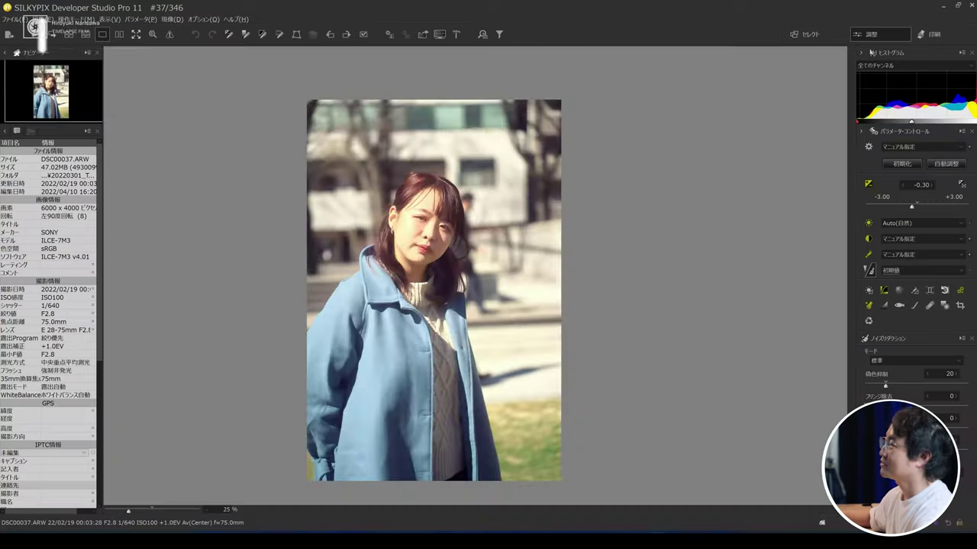
# - View the photos as thumbnails and in the combined display with a taller filmstrip, and return to the preview-only display
pyautogui.click(69, 33)
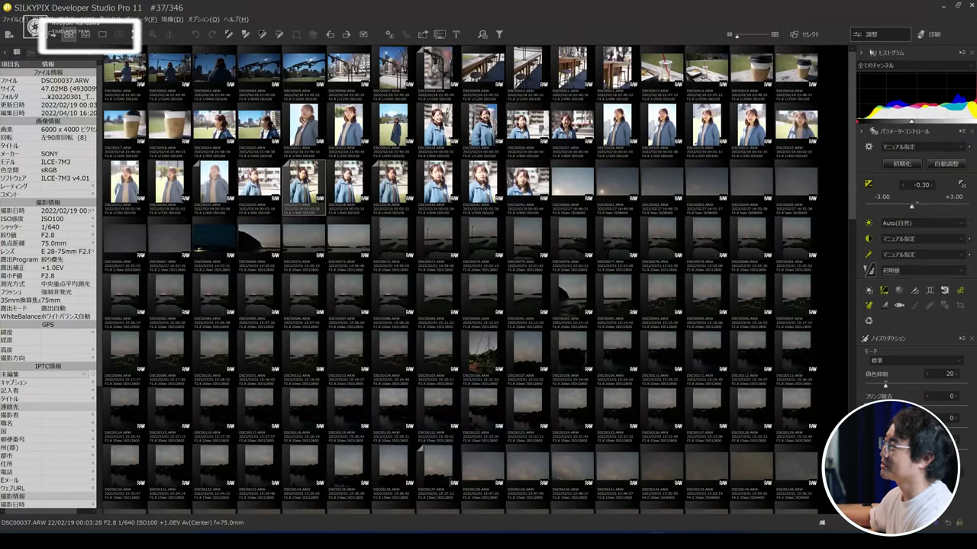
pyautogui.click(85, 34)
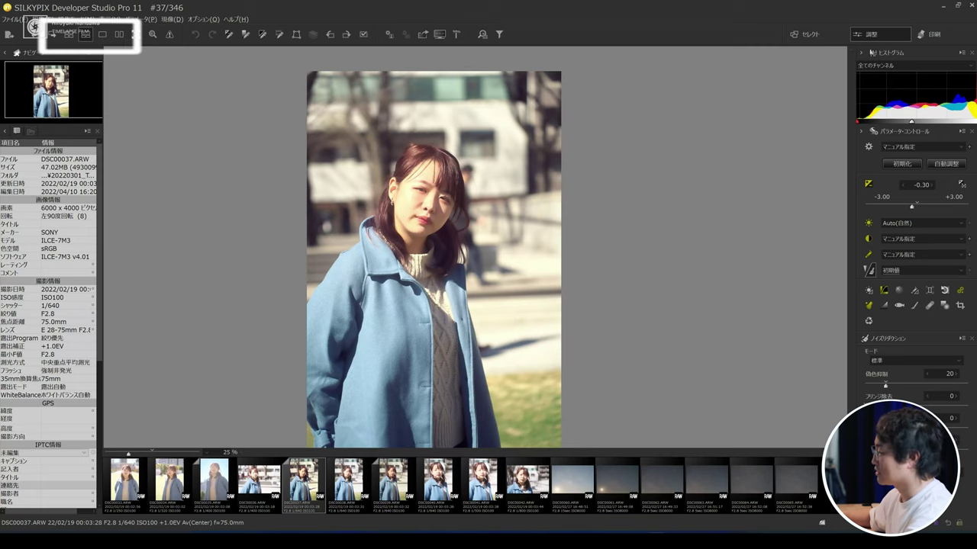
pyautogui.moveTo(473, 458)
pyautogui.mouseDown()
pyautogui.moveTo(473, 338)
pyautogui.moveTo(473, 450)
pyautogui.mouseUp()
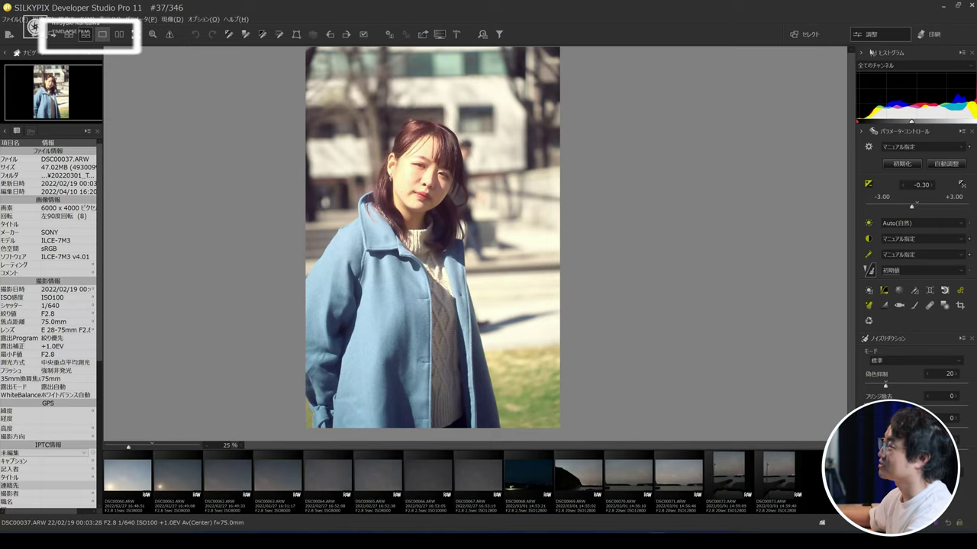
pyautogui.click(102, 35)
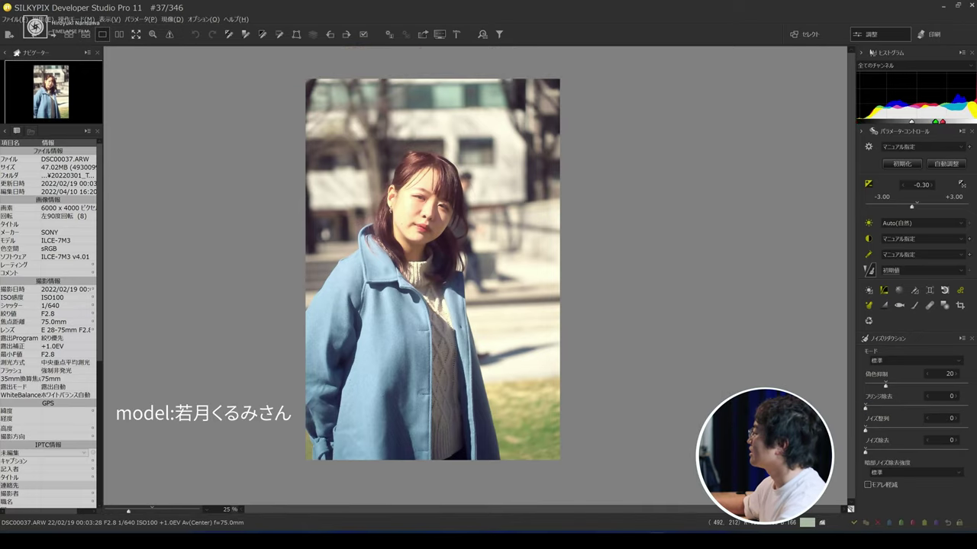
# - Reset the portrait's development parameters to their initial values and show its white balance, tone and colour controls in turn
pyautogui.click(902, 164)
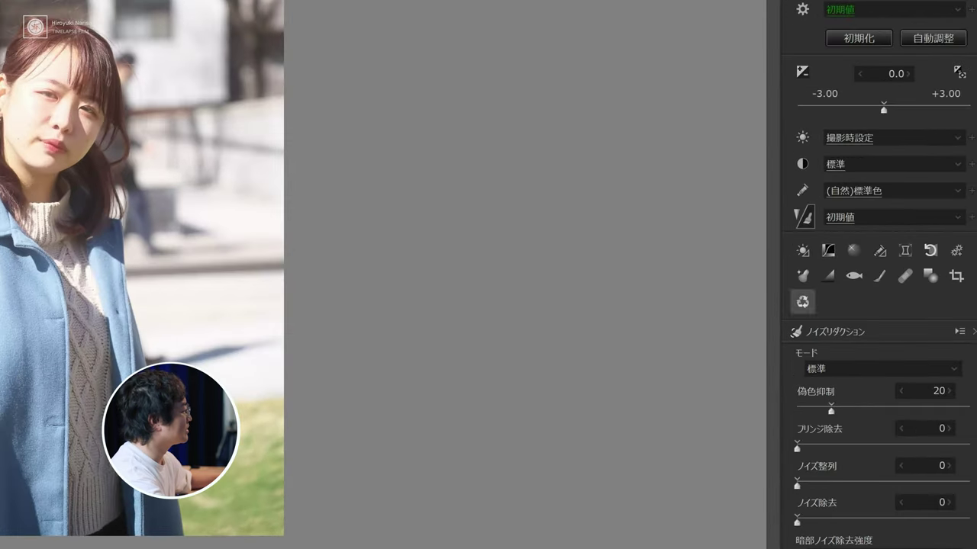
pyautogui.click(801, 138)
pyautogui.click(802, 163)
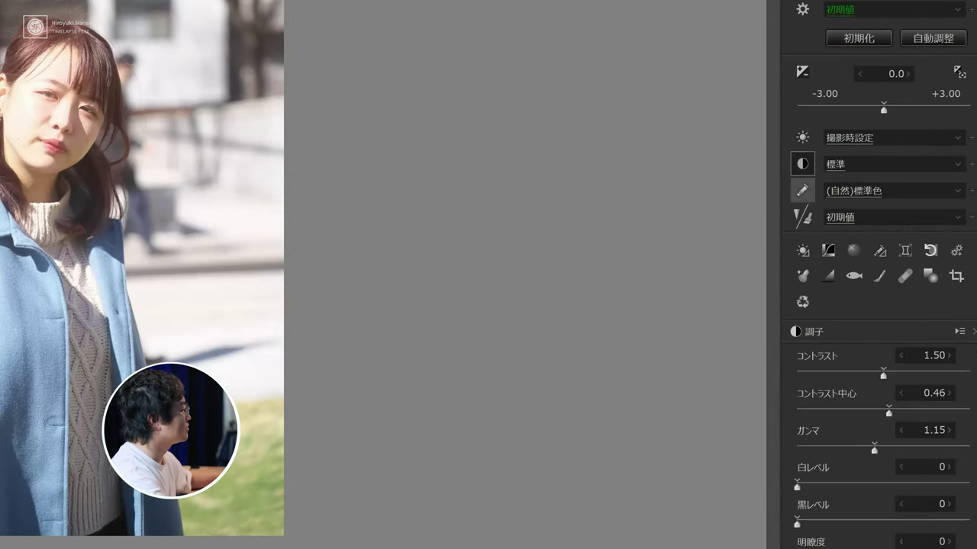
pyautogui.click(802, 190)
# - Show the white balance fine adjustment, tone curve, highlight controller, fine colour controller and lens aberration correction controls
pyautogui.click(802, 250)
pyautogui.click(827, 250)
pyautogui.click(854, 251)
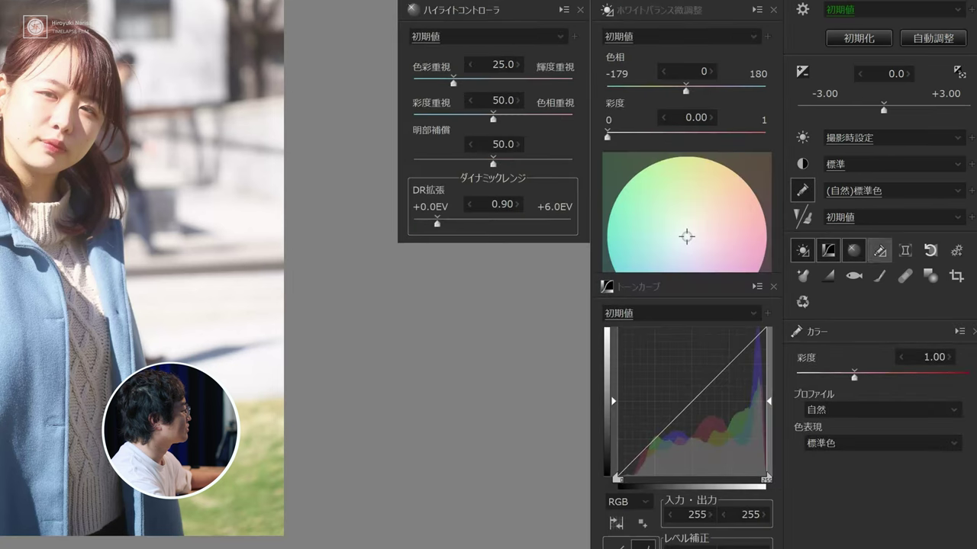
pyautogui.click(879, 251)
pyautogui.click(904, 250)
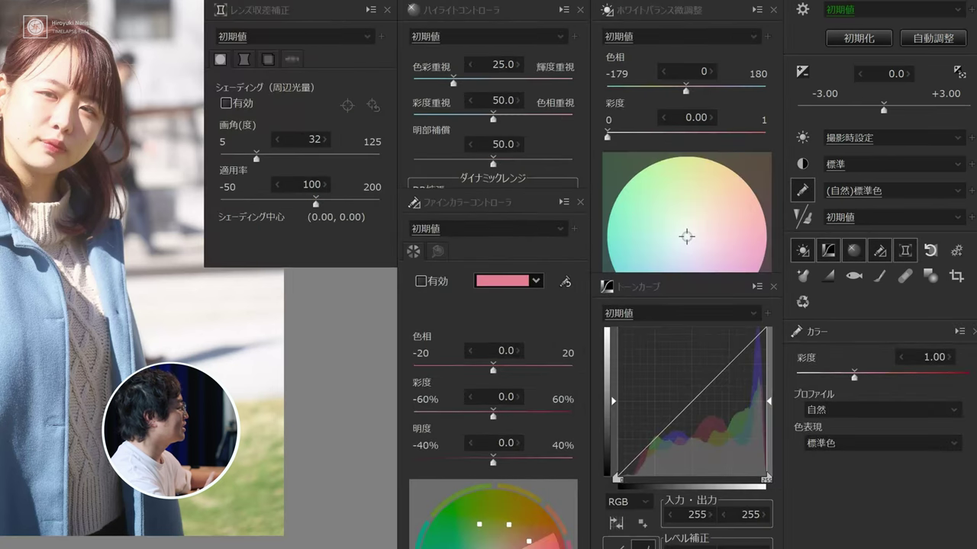
# - Close the lens aberration, fine colour, highlight, tone curve and white balance fine adjustment controls
pyautogui.click(905, 250)
pyautogui.click(879, 250)
pyautogui.click(854, 250)
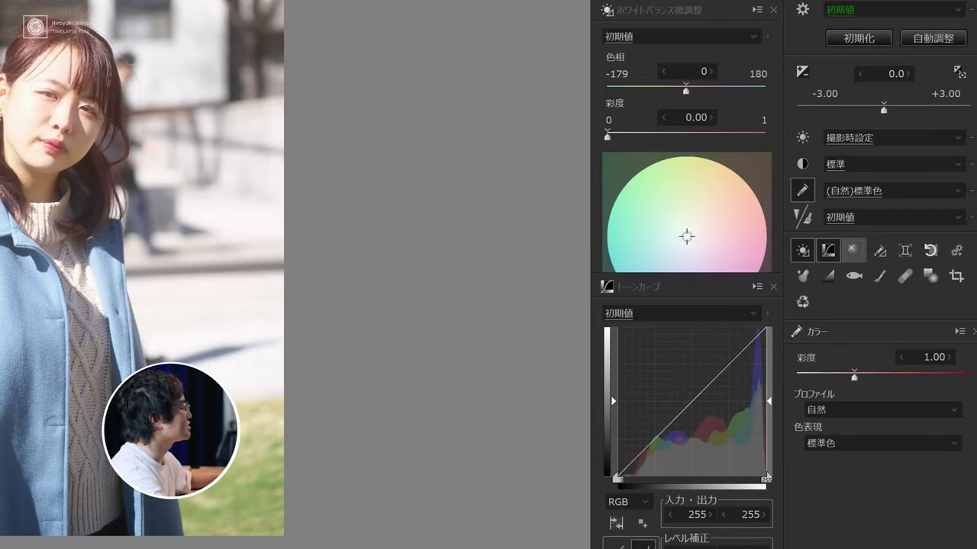
pyautogui.click(827, 251)
pyautogui.click(802, 250)
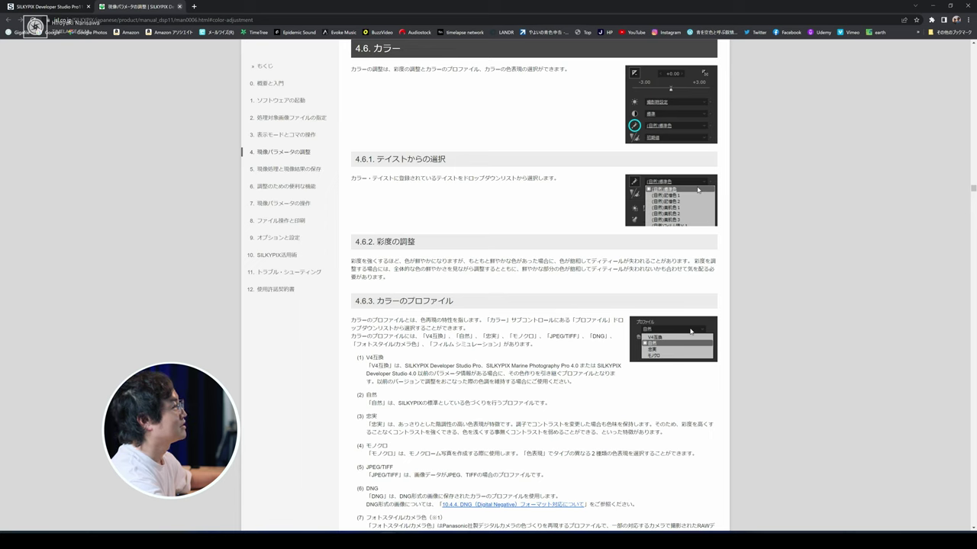
# - Close the online manual's colour page and open the help for the highlight controller
pyautogui.hotkey('ctrl', 'w')
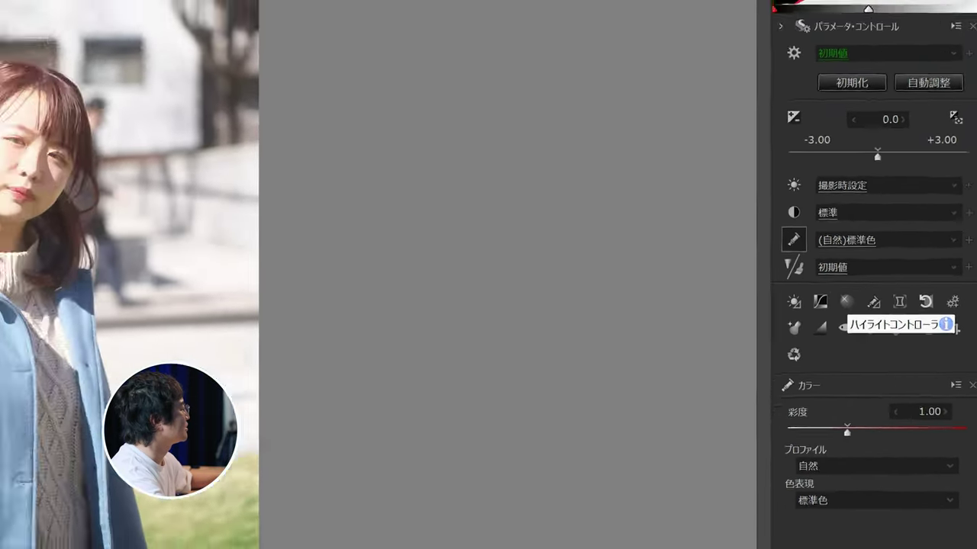
pyautogui.click(937, 339)
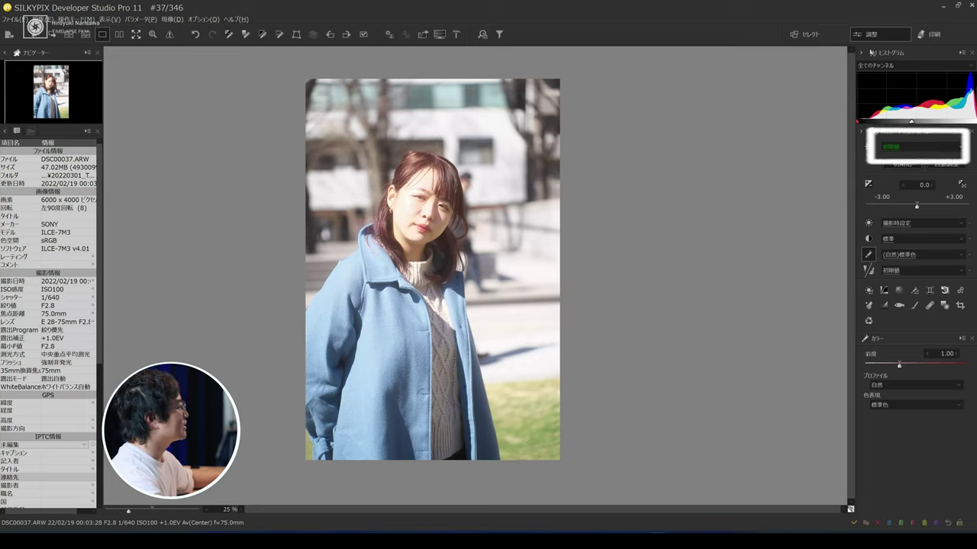
# - Preview the development tastes on the portrait, from ファインストリート and レッドエンハンサー through 青空 to インスタントフィルム
pyautogui.click(921, 147)
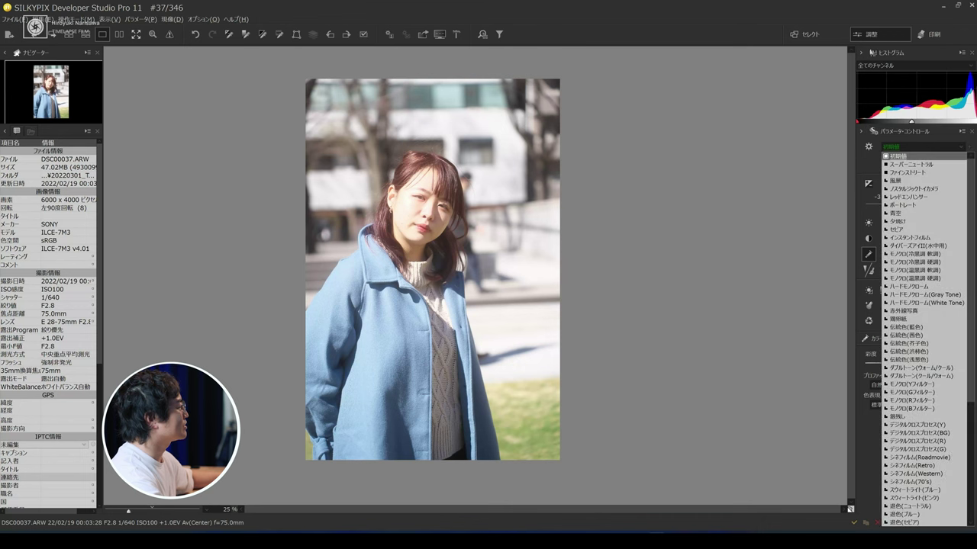
pyautogui.press('Down')
pyautogui.press('Down')
pyautogui.press('Down')
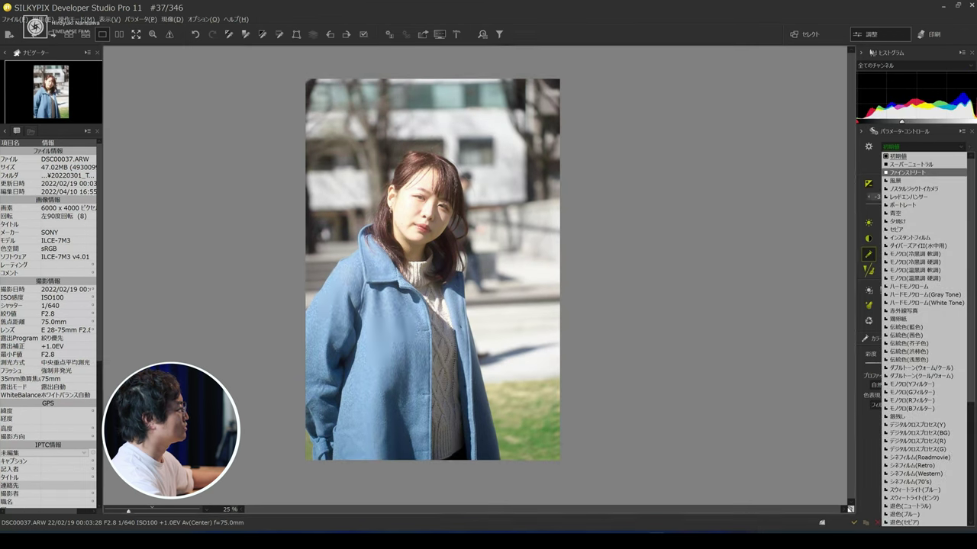
pyautogui.press('Down')
pyautogui.press('Down')
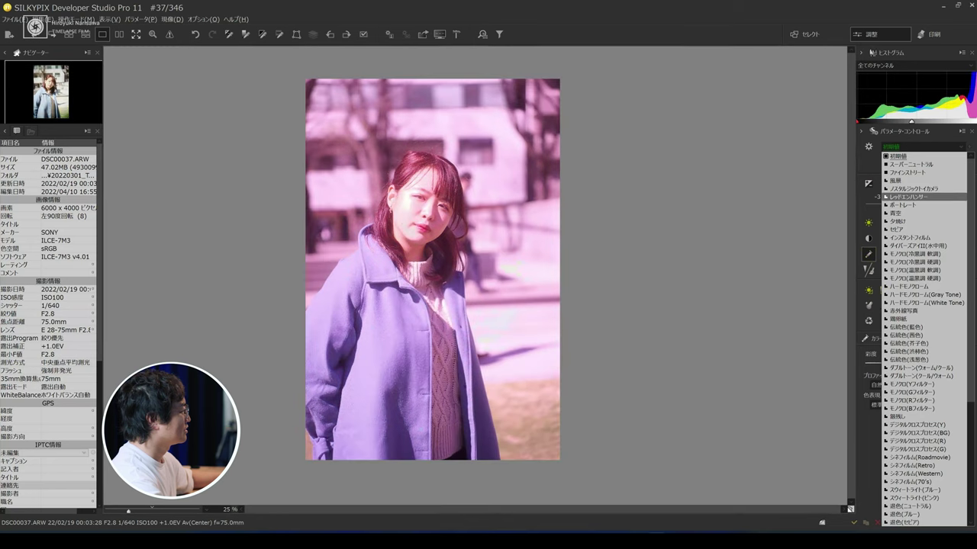
pyautogui.press('Down')
pyautogui.press('Down')
pyautogui.press('Down')
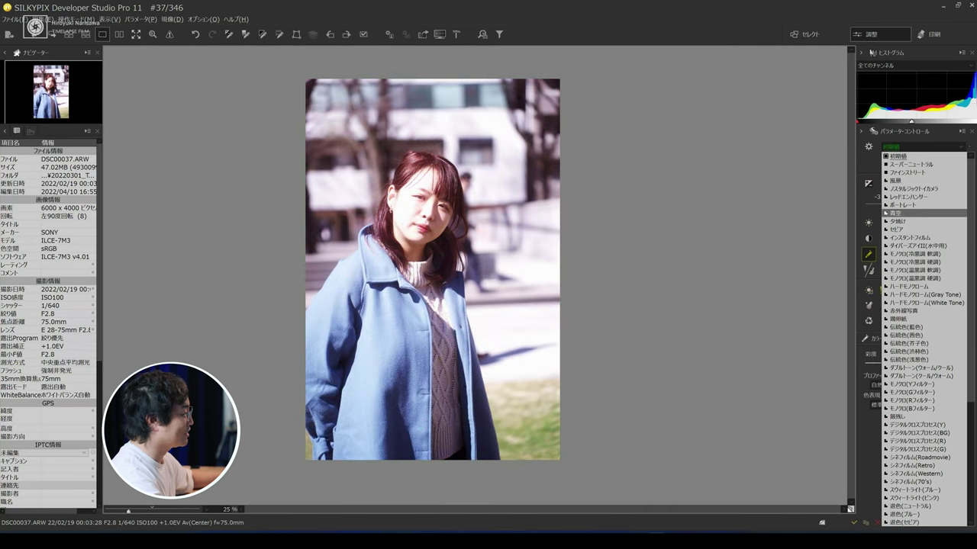
pyautogui.press('Down')
pyautogui.press('Down')
pyautogui.press('Down')
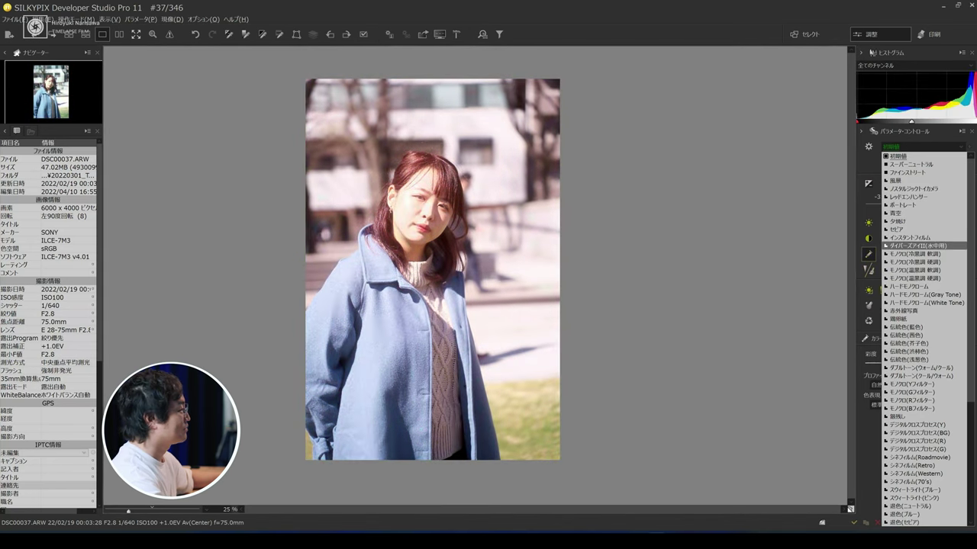
pyautogui.press('Up')
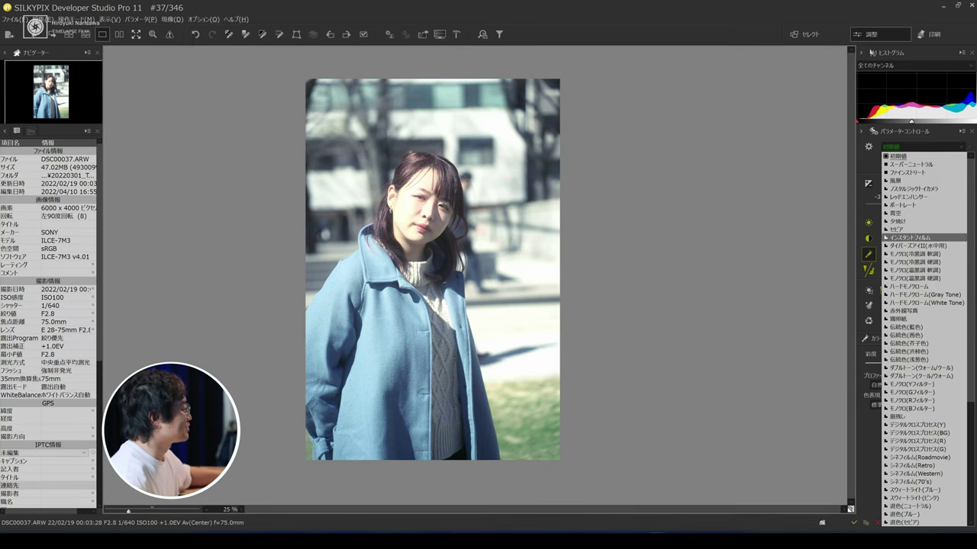
# - Preview the monochrome tastes on the portrait, from モノクロ(冷黒調 軟調) to ハードモノクローム(White Tone)
pyautogui.press('Down')
pyautogui.press('Down')
pyautogui.press('Down')
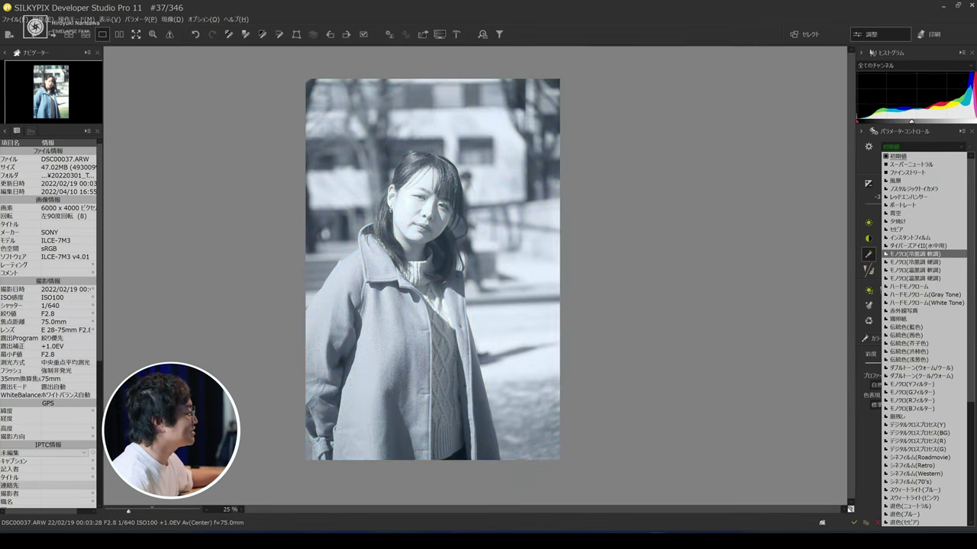
pyautogui.press('Down')
pyautogui.press('Down')
pyautogui.press('Down')
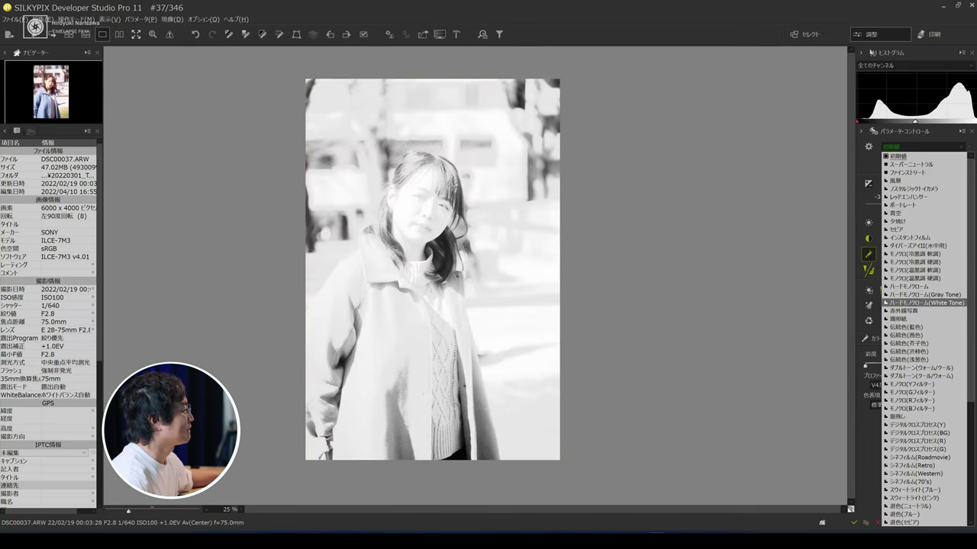
pyautogui.click(912, 393)
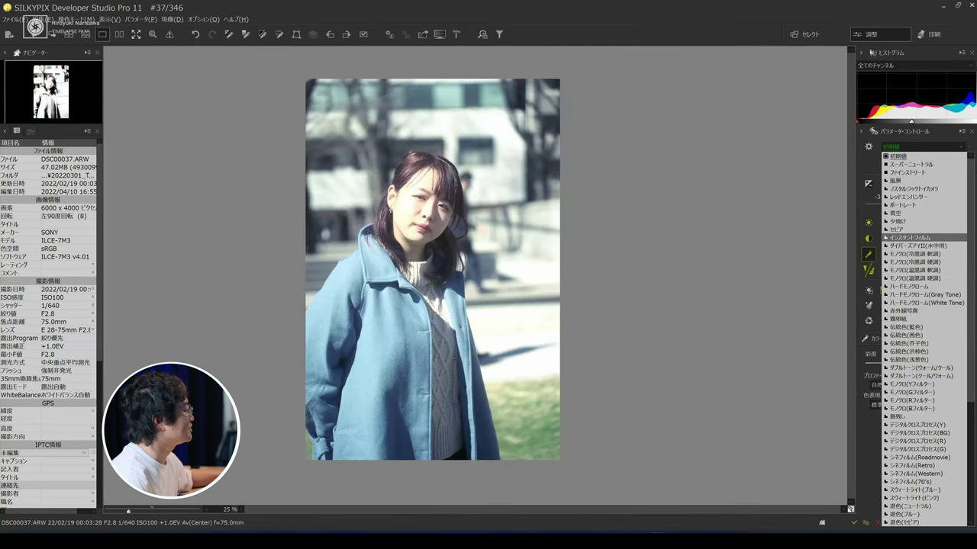
# - Go back up through the tastes and apply スーパーニュートラル to the portrait
pyautogui.press('Up')
pyautogui.press('Up')
pyautogui.press('Up')
pyautogui.press('Up')
pyautogui.press('Up')
pyautogui.press('Up')
pyautogui.press('Up')
pyautogui.press('Up')
pyautogui.press('Up')
pyautogui.press('Up')
pyautogui.press('Up')
pyautogui.press('Up')
pyautogui.press('Up')
pyautogui.press('Up')
pyautogui.press('Up')
pyautogui.press('Up')
pyautogui.press('Up')
pyautogui.press('Up')
pyautogui.press('Up')
pyautogui.press('Up')
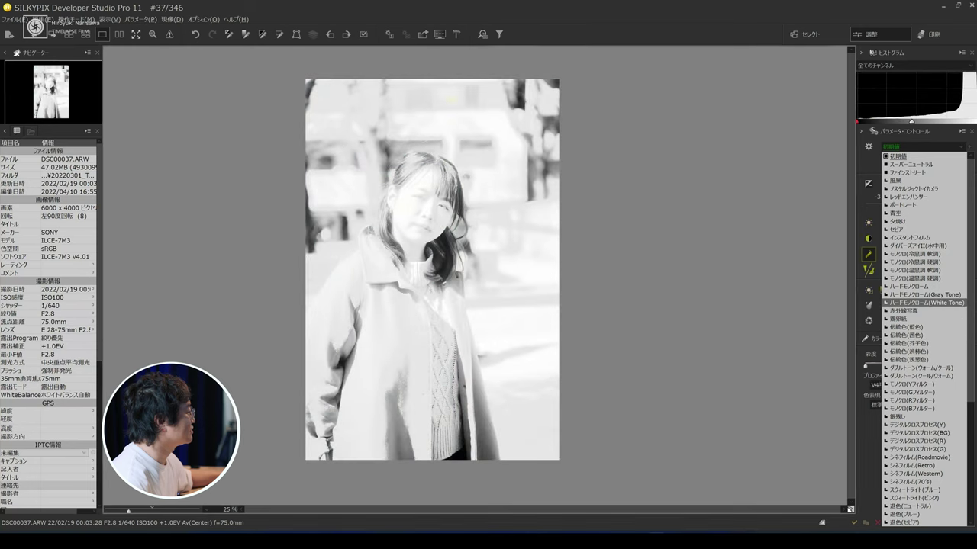
pyautogui.press('Up')
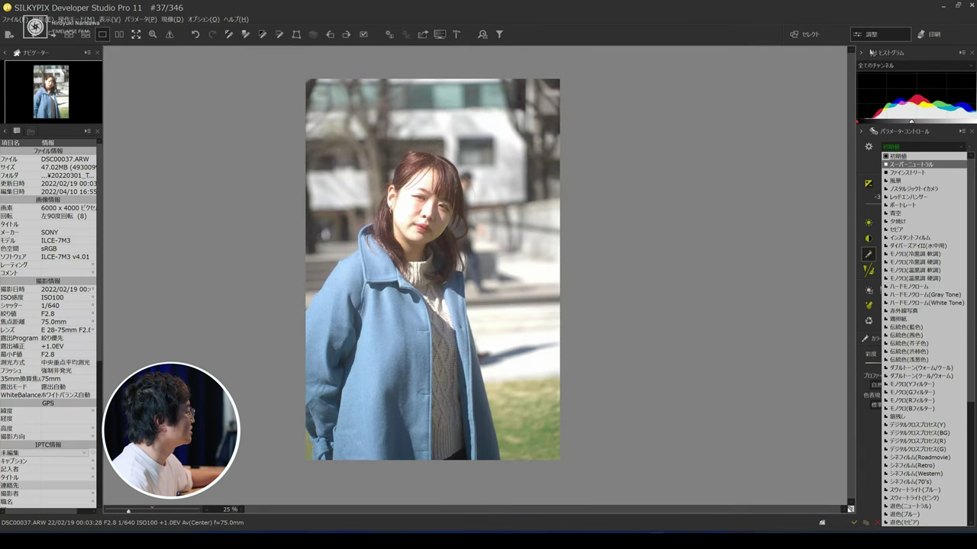
pyautogui.press('Return')
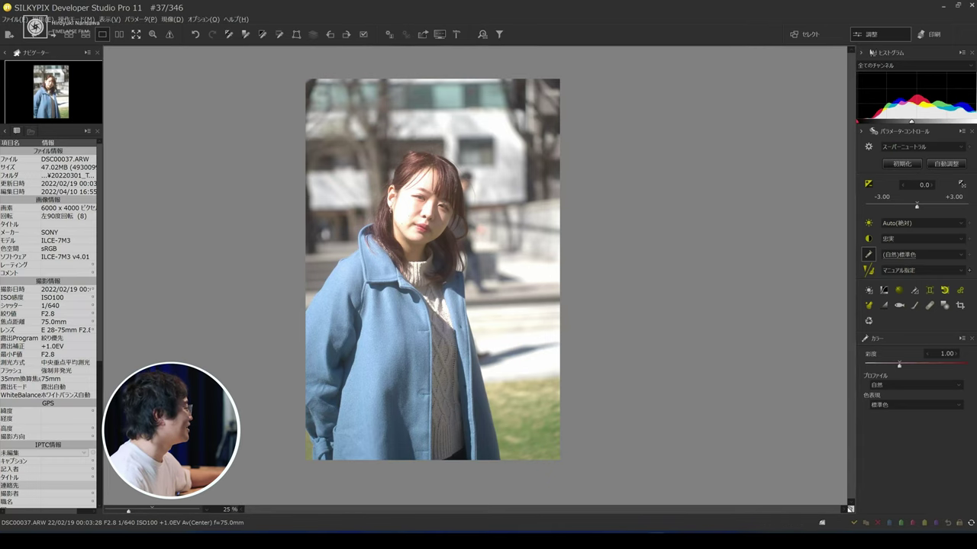
# - Choose the Auto(絶対) white balance and preview the tone presets between 超軟調 and 硬調, keeping 忠実
pyautogui.click(922, 224)
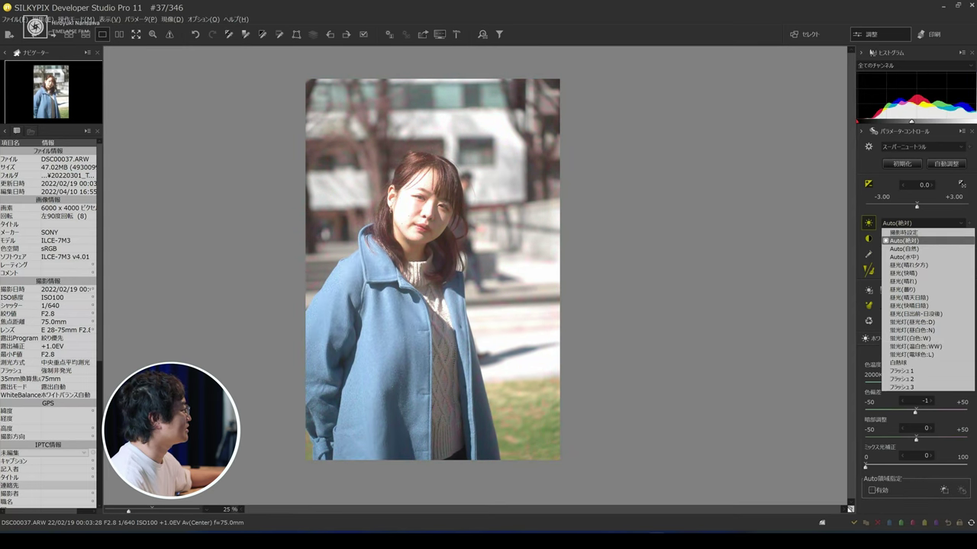
pyautogui.click(905, 241)
pyautogui.click(921, 239)
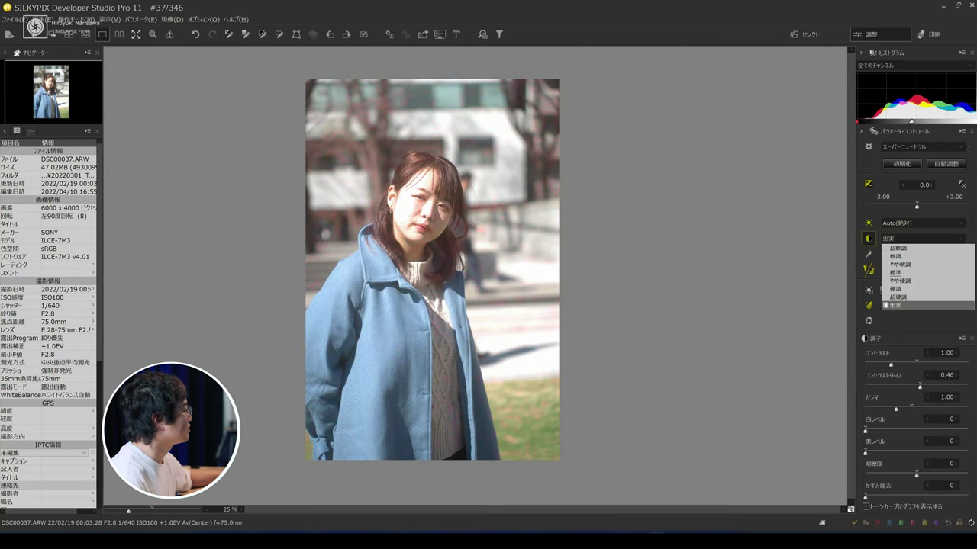
pyautogui.press('Up')
pyautogui.press('Up')
pyautogui.press('Up')
pyautogui.press('Up')
pyautogui.press('Up')
pyautogui.press('Up')
pyautogui.press('Up')
pyautogui.press('Down')
pyautogui.press('Down')
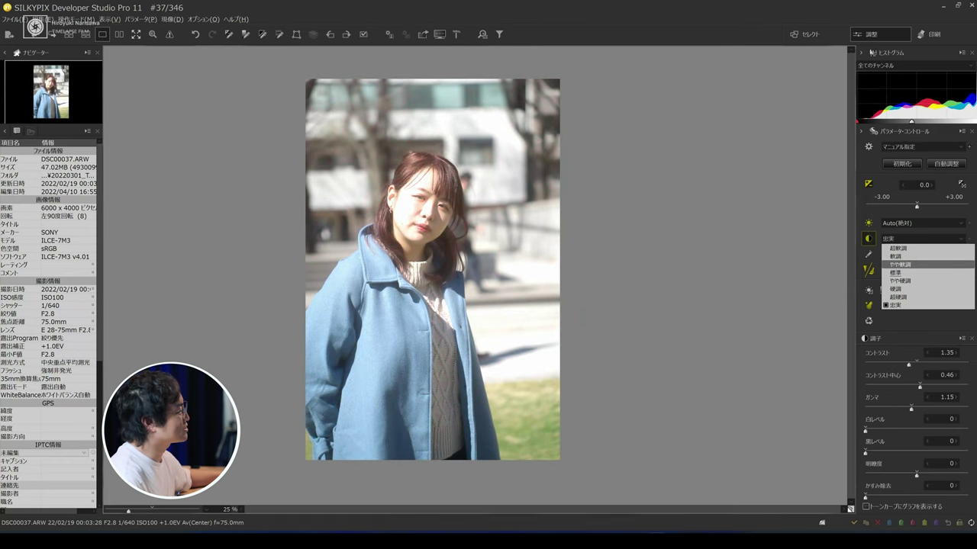
pyautogui.press('Down')
pyautogui.press('Down')
pyautogui.press('Down')
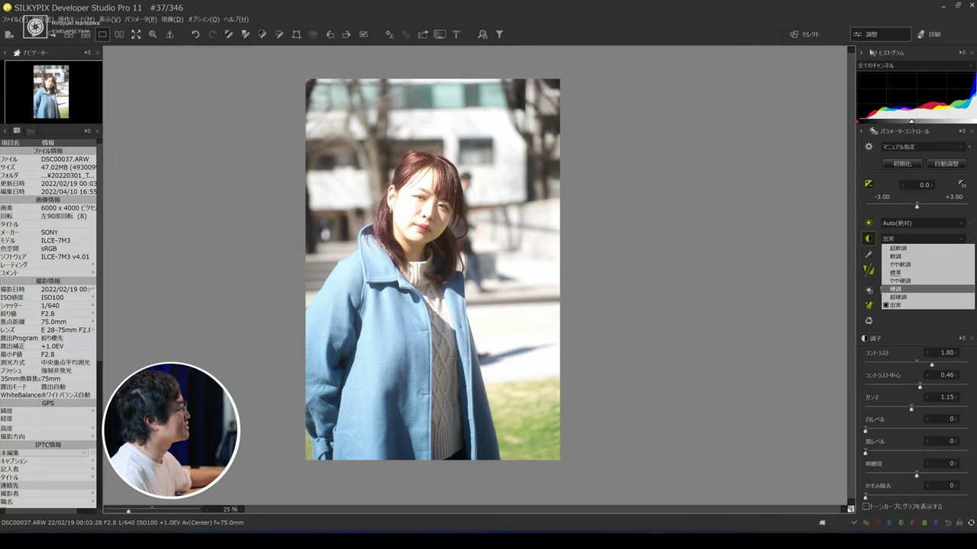
pyautogui.press('Up')
pyautogui.press('Up')
pyautogui.press('Up')
pyautogui.press('Up')
pyautogui.press('Down')
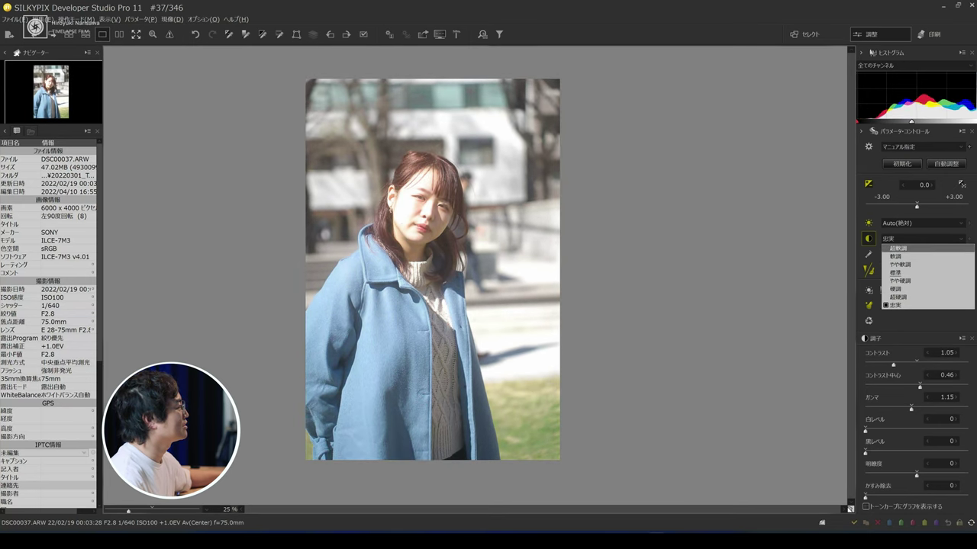
pyautogui.click(896, 305)
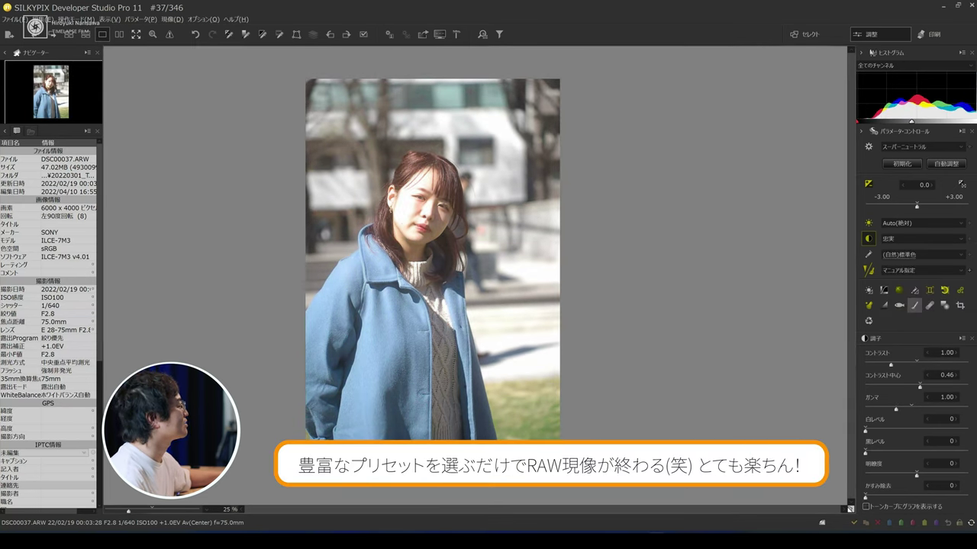
# - Preview the colour presets on the portrait, going from (自然)記憶色1 onwards
pyautogui.click(922, 255)
pyautogui.press('Down')
pyautogui.press('Down')
pyautogui.press('Down')
pyautogui.press('Down')
pyautogui.press('Down')
pyautogui.press('Down')
pyautogui.press('Down')
pyautogui.press('Down')
pyautogui.press('Down')
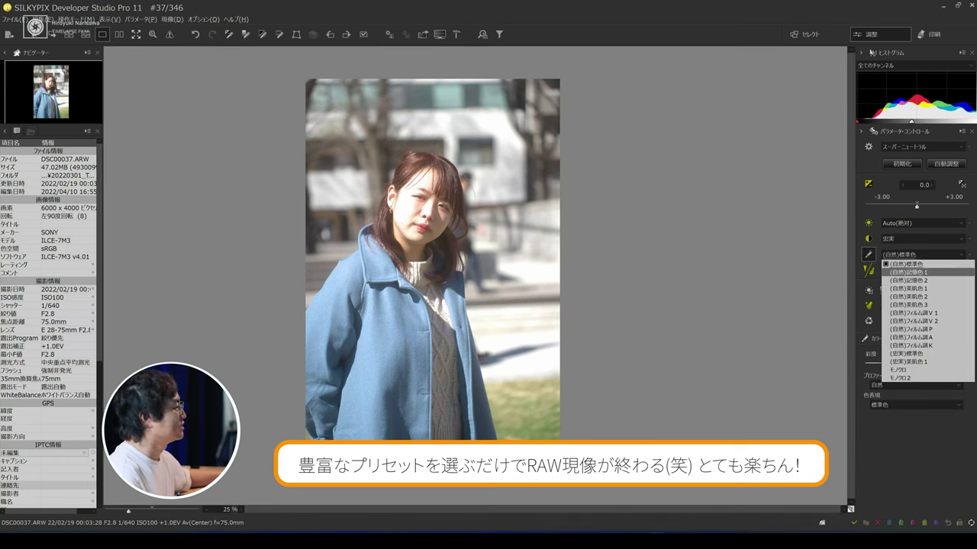
pyautogui.press('Down')
pyautogui.press('Down')
pyautogui.press('Down')
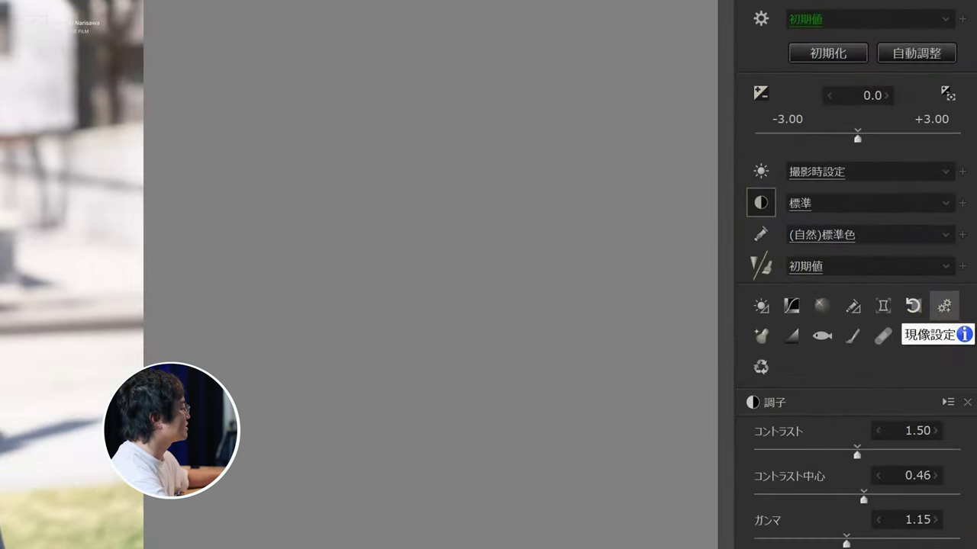
# - Open the development settings and set the demosaic engine to クリアビュー
pyautogui.click(944, 306)
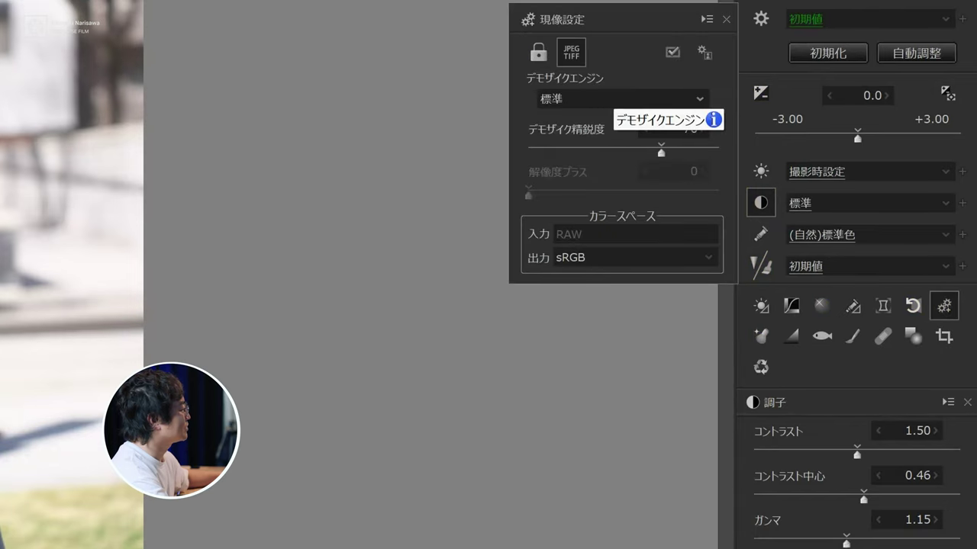
pyautogui.scroll(-1, 614, 100)
pyautogui.scroll(1, 613, 100)
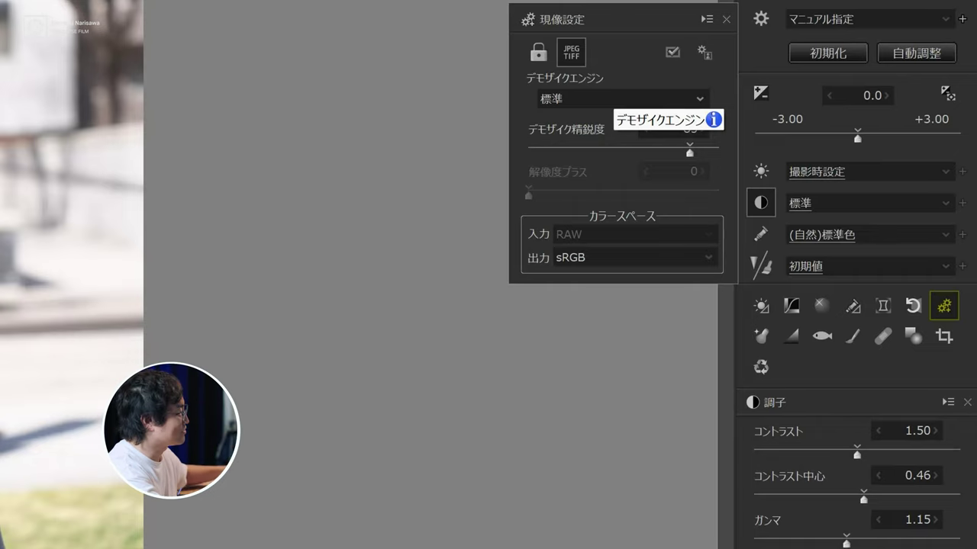
pyautogui.click(616, 98)
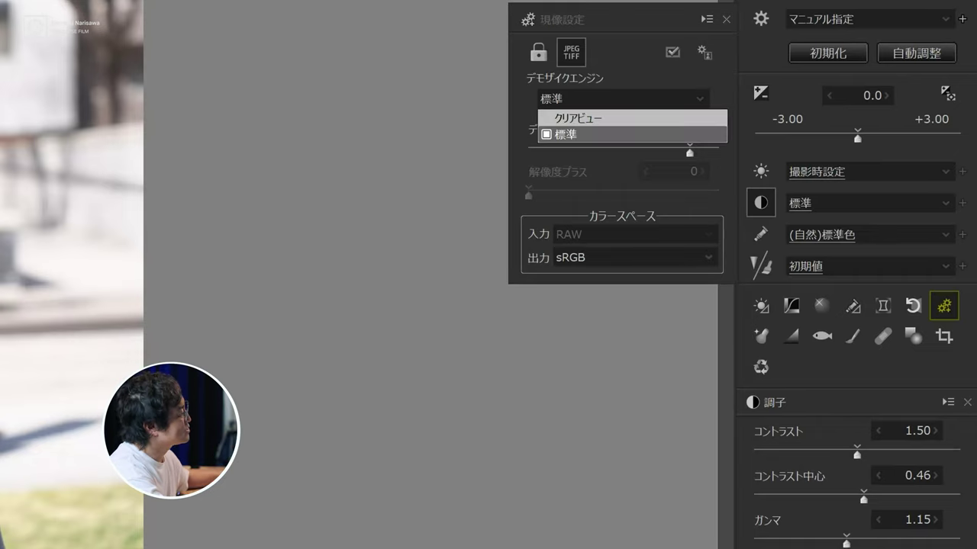
pyautogui.click(578, 117)
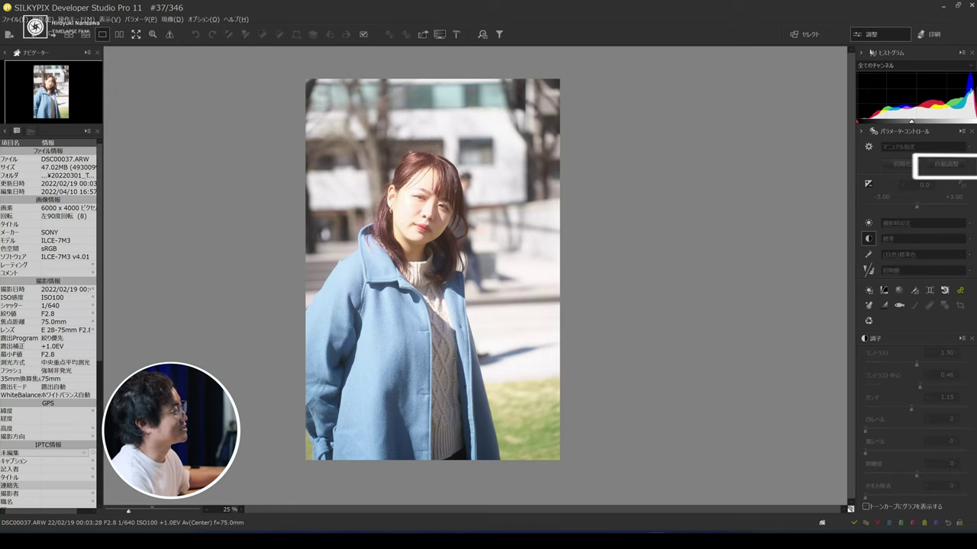
# - Auto-adjust the portrait and set its exposure compensation to -0.40
pyautogui.click(946, 164)
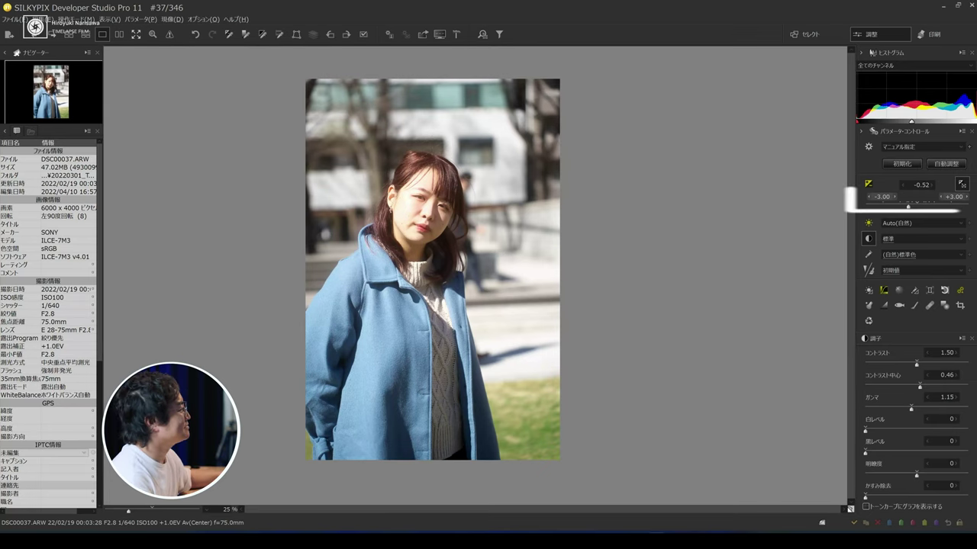
pyautogui.moveTo(908, 206); pyautogui.dragTo(909, 206)
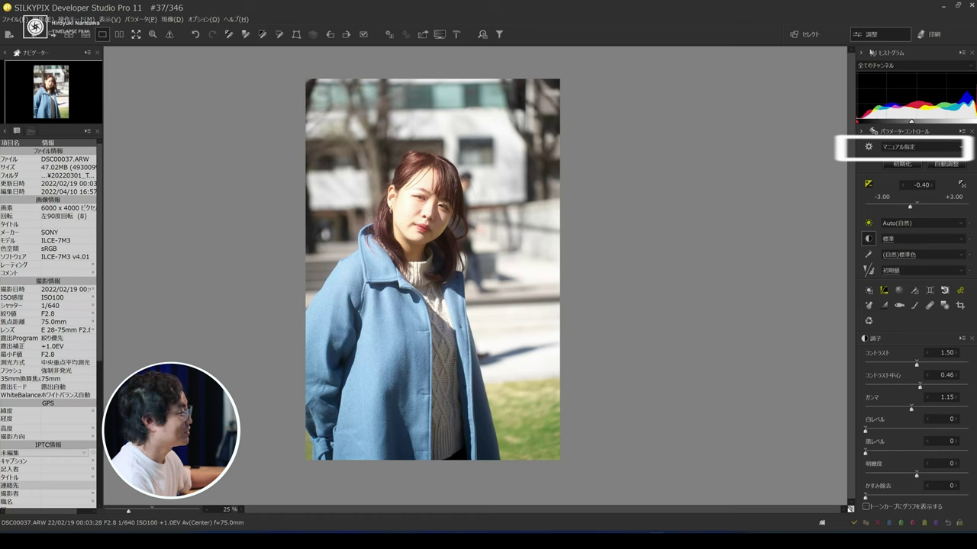
# - Preview further tastes on the adjusted portrait, from ダブルトーン(ウォーム/クール) to デジタルクロスプロセス(Y)
pyautogui.click(959, 147)
pyautogui.press('Down')
pyautogui.press('Down')
pyautogui.press('Down')
pyautogui.press('Down')
pyautogui.press('Down')
pyautogui.press('Down')
pyautogui.press('Down')
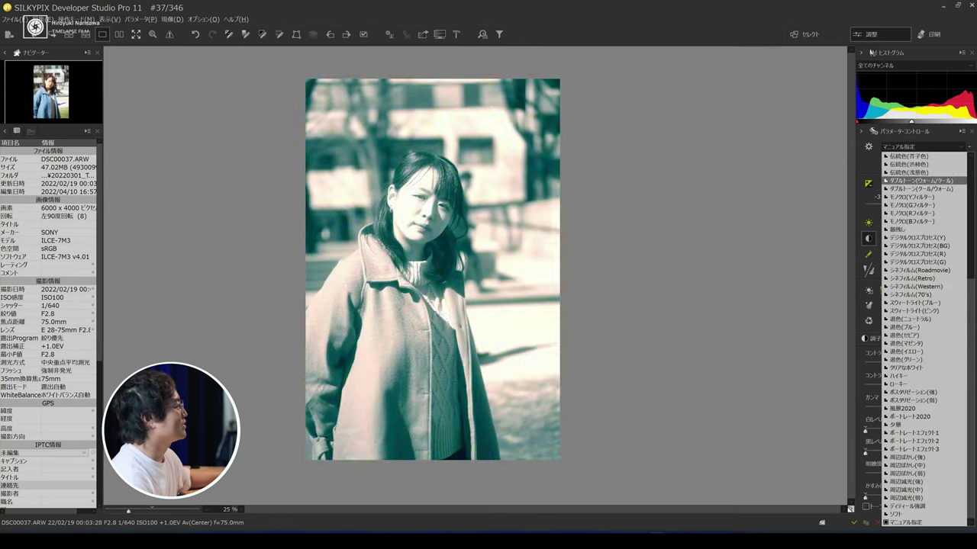
pyautogui.press('Down')
pyautogui.press('Down')
pyautogui.press('Down')
pyautogui.press('Down')
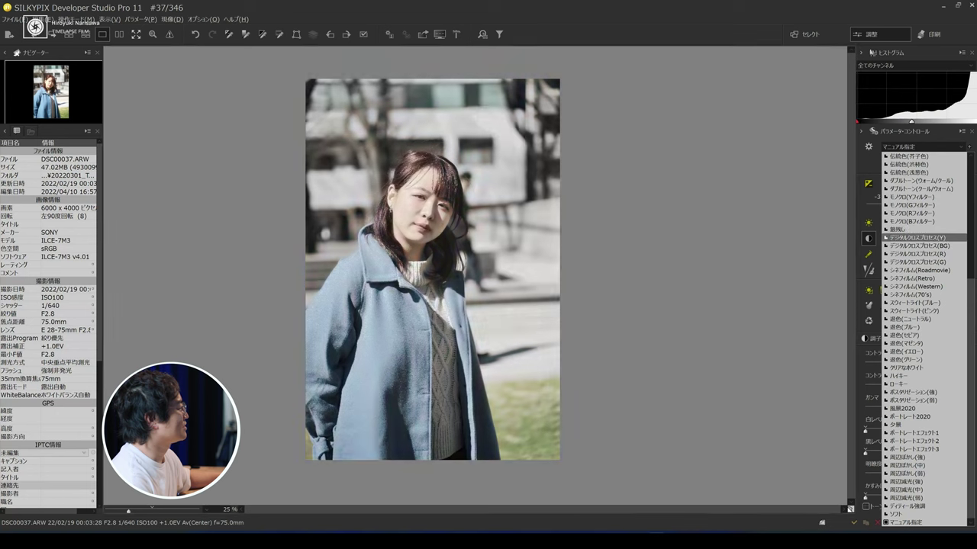
# - Preview the tastes beyond デジタルクロスプロセス(Y) on the portrait, as far as ポートレートエフェクト2
pyautogui.press('Down')
pyautogui.press('Down')
pyautogui.press('Down')
pyautogui.press('Down')
pyautogui.press('Down')
pyautogui.press('Down')
pyautogui.press('Down')
pyautogui.press('Down')
pyautogui.press('Down')
pyautogui.press('Down')
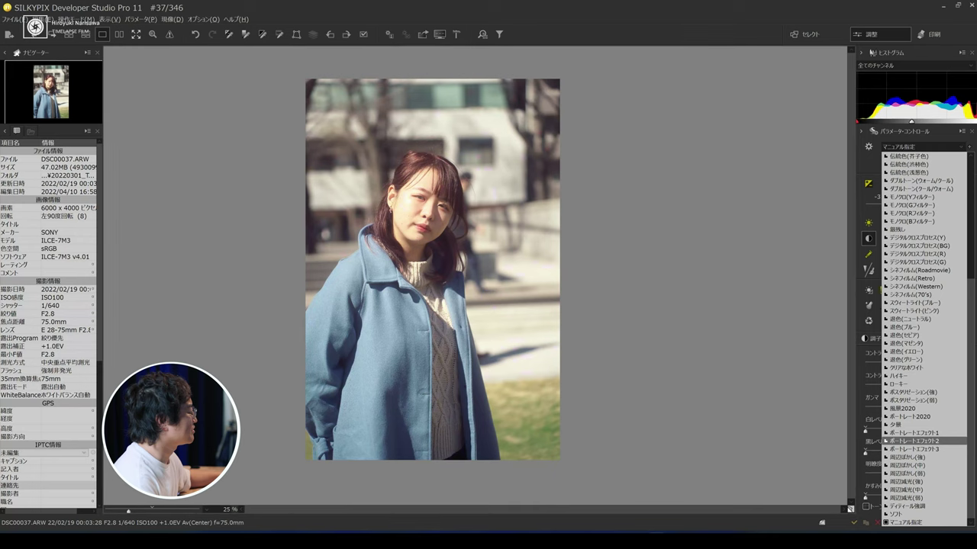
# - Compare ポートレートエフェクト3 with ポートレートエフェクト2 and apply ポートレートエフェクト2 to the portrait
pyautogui.press('Down')
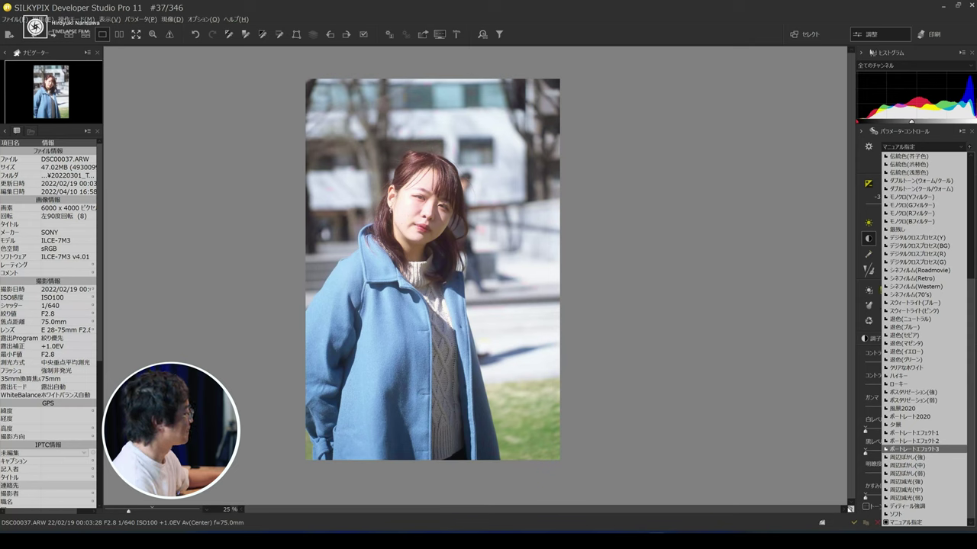
pyautogui.press('Up')
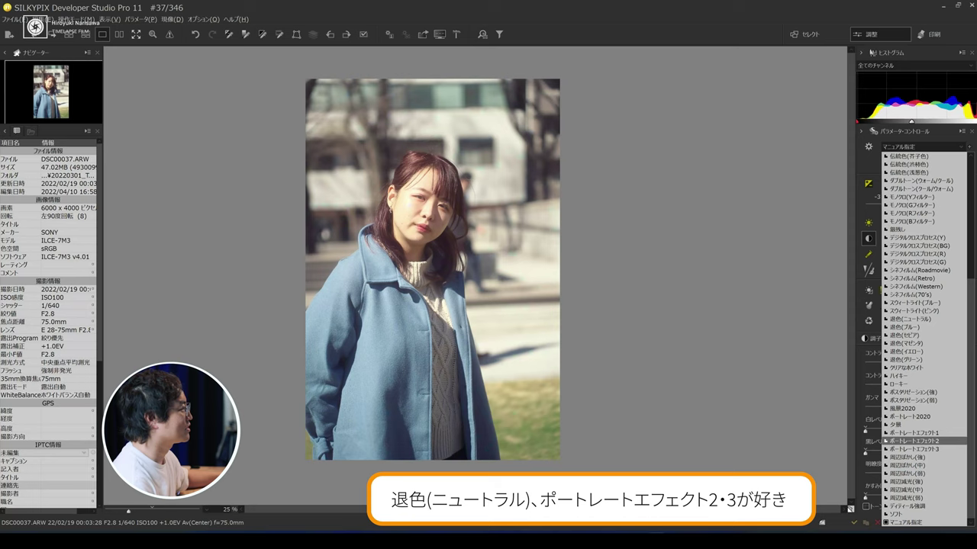
pyautogui.press('Down')
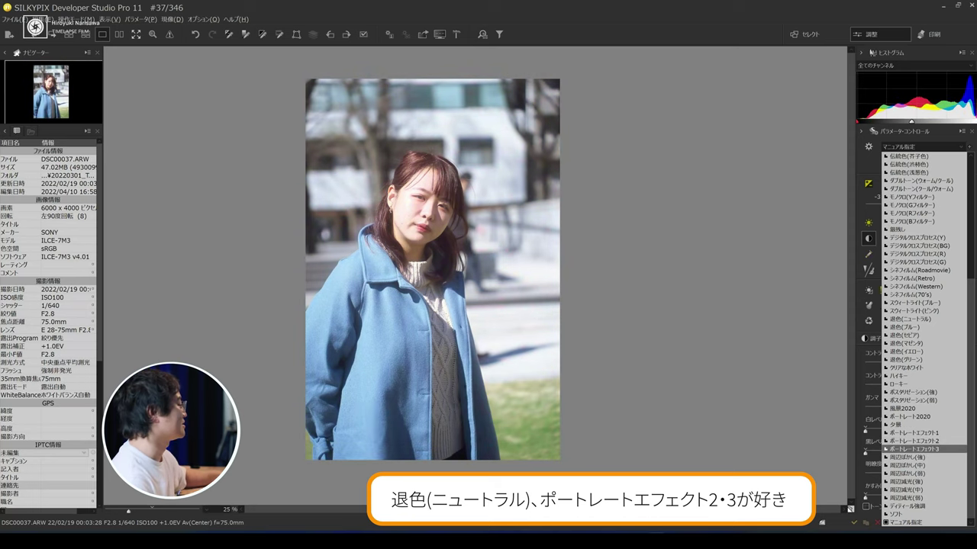
pyautogui.press('Up')
pyautogui.press('Return')
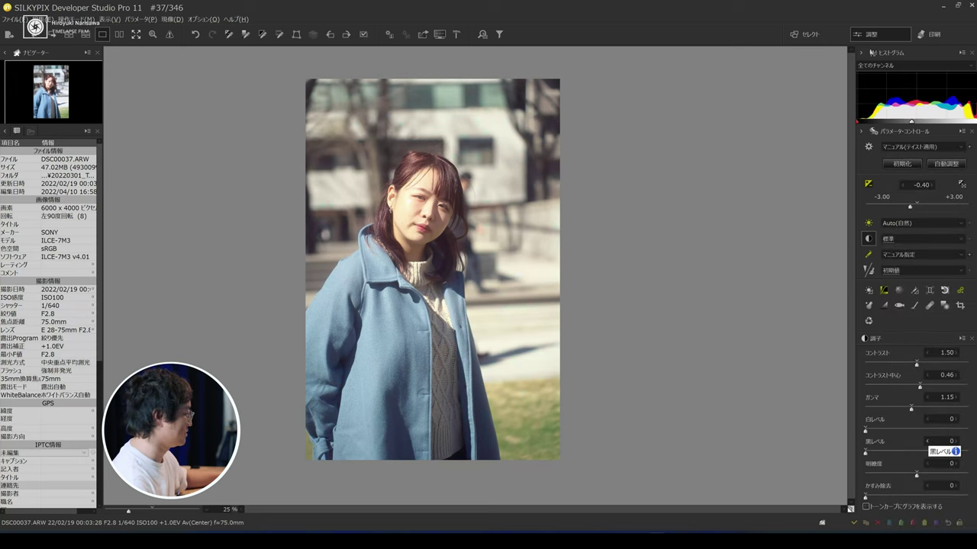
# - Set the white balance to 撮影時設定 and adjust the brightness with exposure -0.20 and highlights -17
pyautogui.click(921, 222)
pyautogui.click(904, 232)
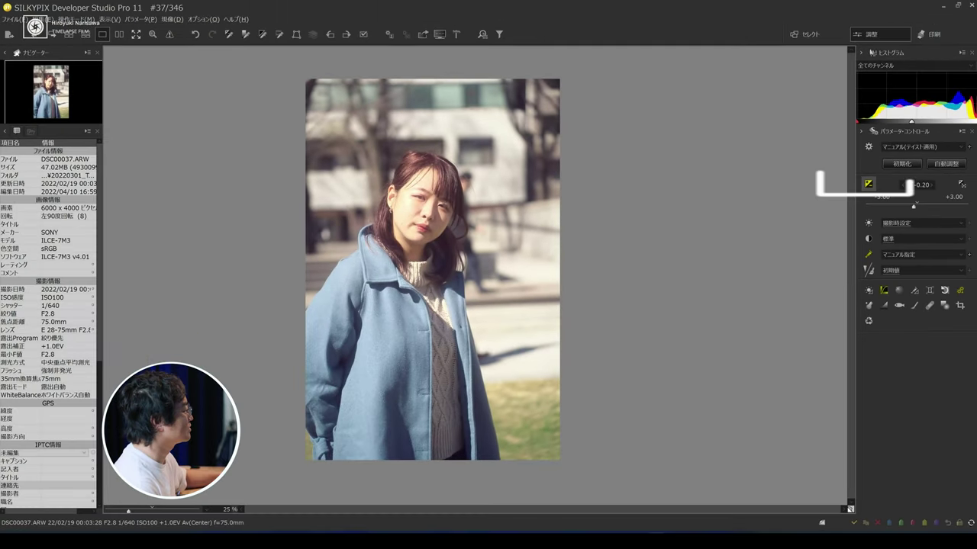
pyautogui.click(868, 184)
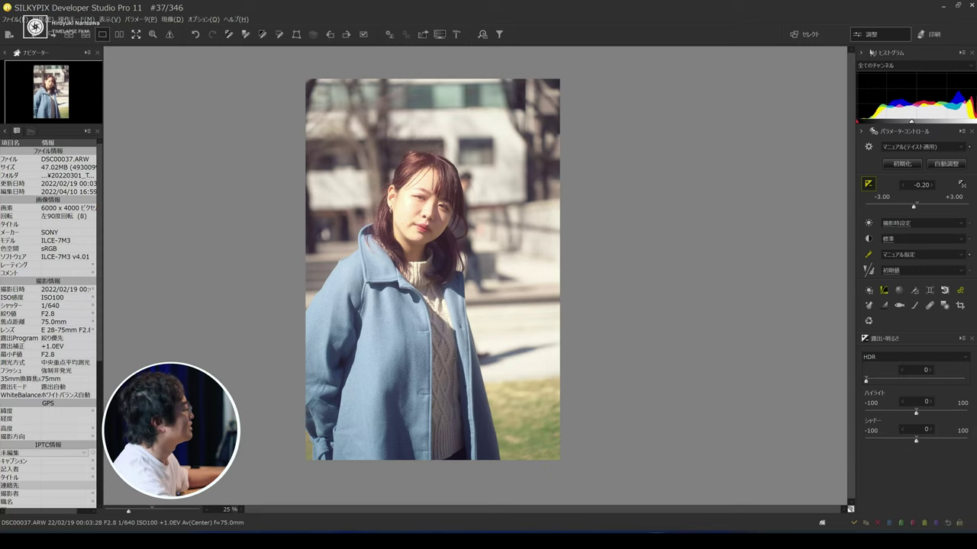
pyautogui.moveTo(913, 413); pyautogui.dragTo(909, 412)
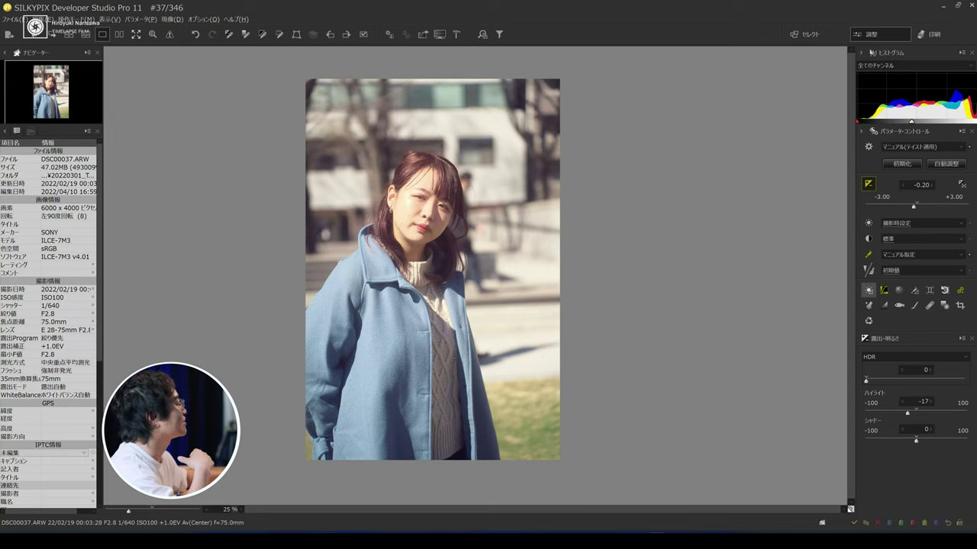
# - Try a clarity of -40 in the tone controls and bring the clarity back to 1
pyautogui.click(868, 238)
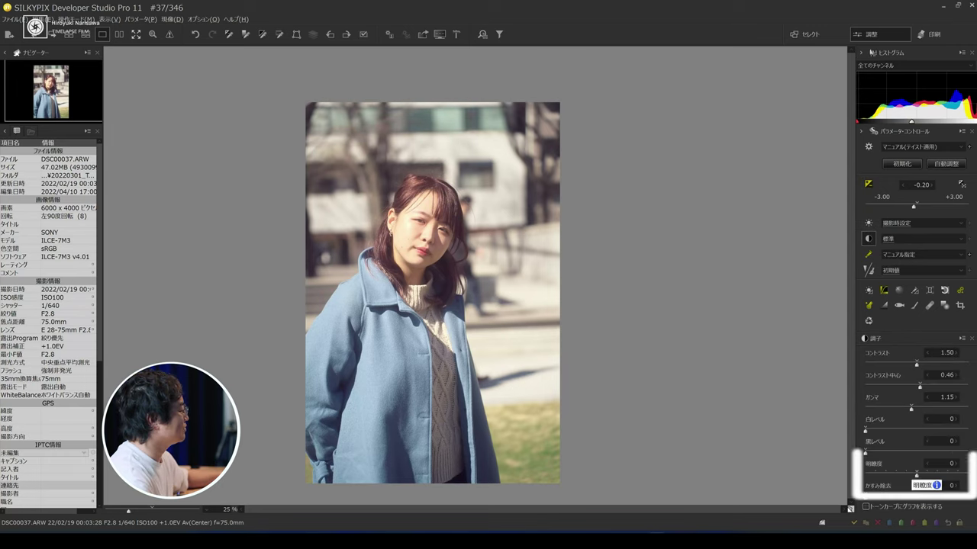
pyautogui.moveTo(914, 475); pyautogui.dragTo(909, 476)
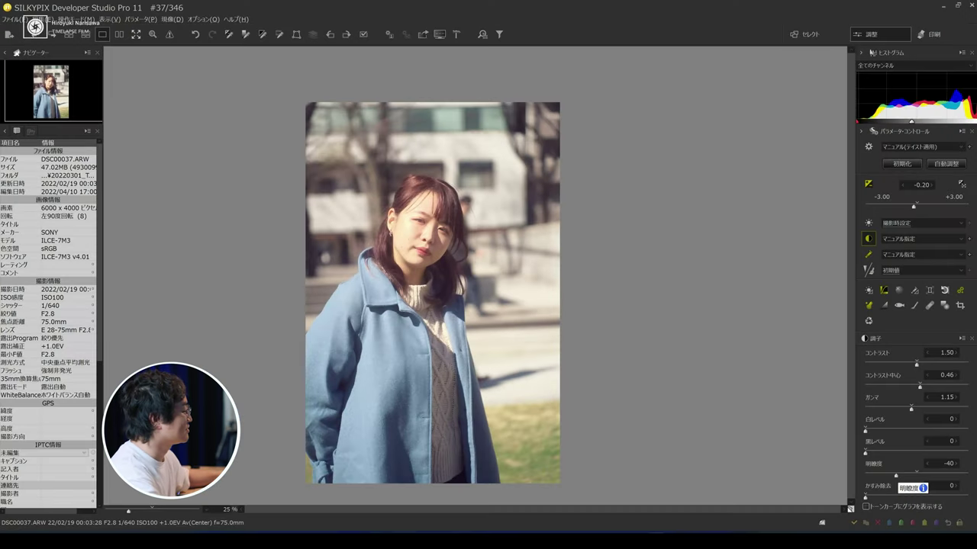
pyautogui.moveTo(895, 476); pyautogui.dragTo(917, 475)
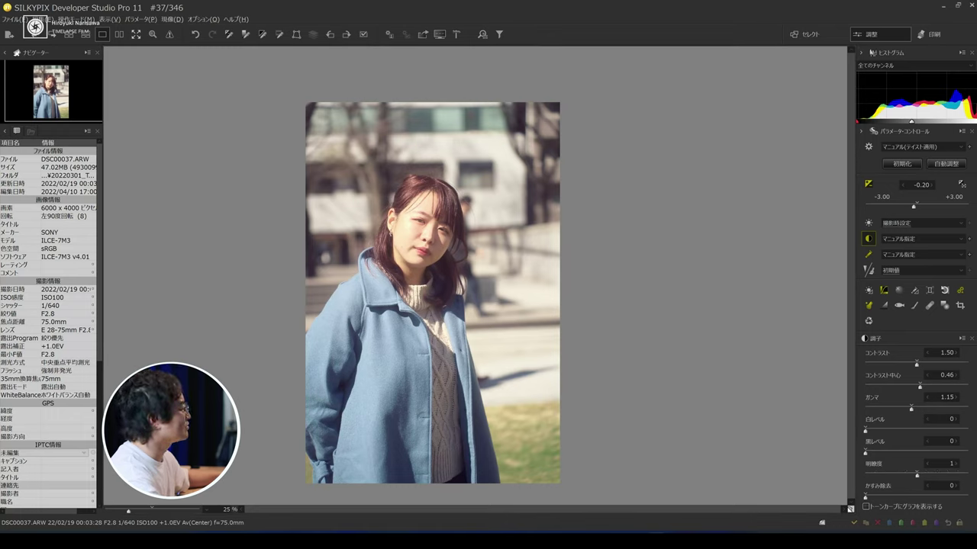
# - Open the list of tone presets for the portrait
pyautogui.click(923, 238)
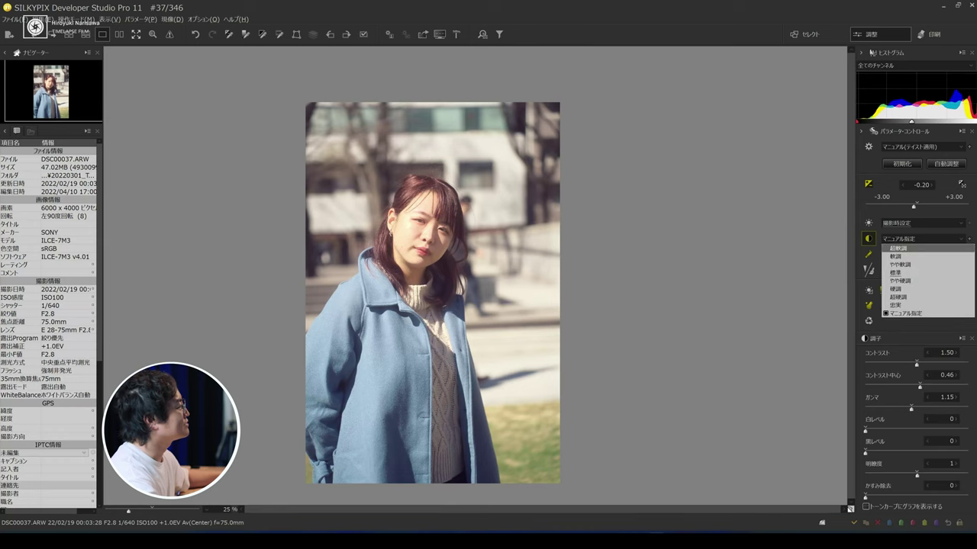